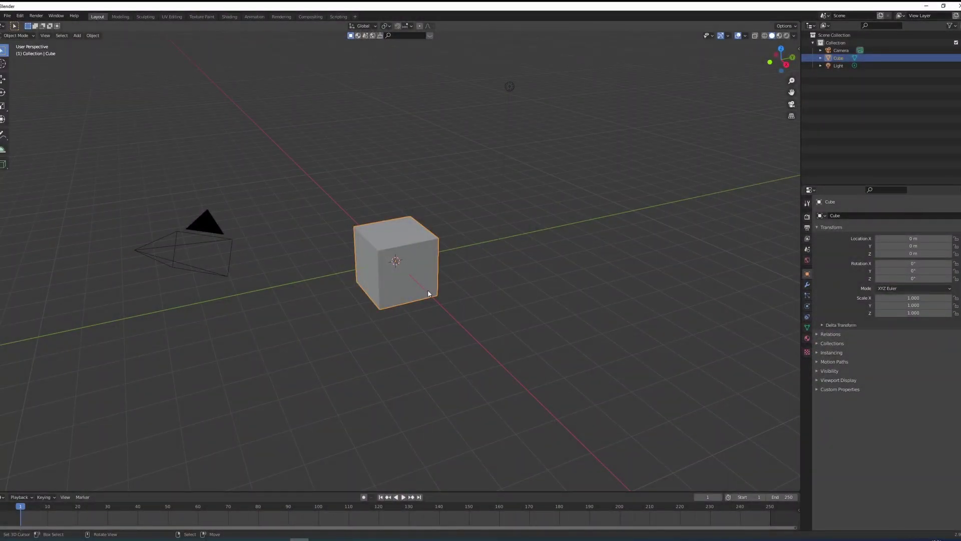
Step: Delete the default camera, cube and light from the scene
{"action": "key", "text": "a"}
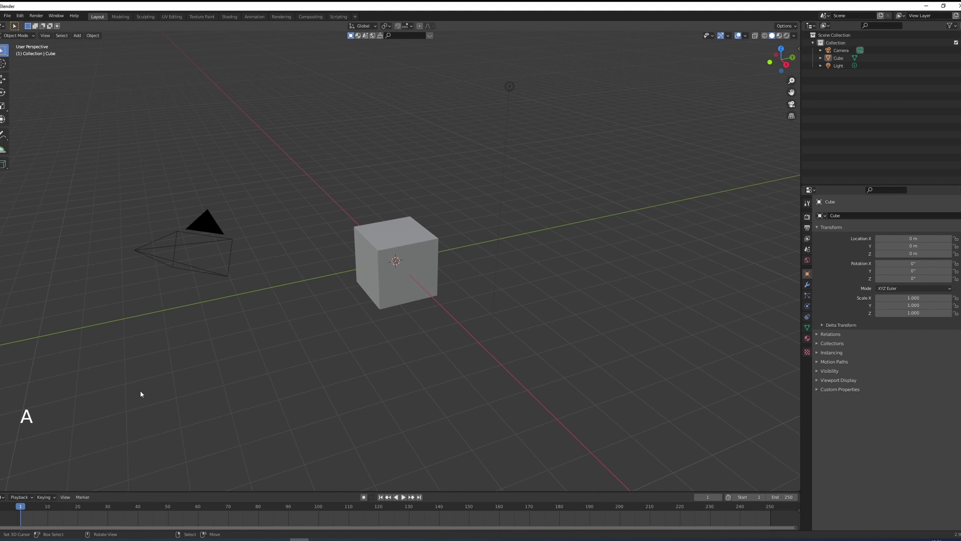
{"action": "key", "text": "a"}
{"action": "key", "text": "a"}
{"action": "key", "text": "a"}
{"action": "key", "text": "x"}
{"action": "left_click", "coordinate": [471, 253]}
{"action": "mouse_move", "coordinate": [470, 253]}
{"action": "middle_mouse_down"}
{"action": "mouse_move", "coordinate": [570, 265]}
{"action": "mouse_move", "coordinate": [563, 286]}
{"action": "mouse_move", "coordinate": [553, 280]}
{"action": "middle_mouse_up"}
Step: Add a new cube and stretch it to 7 along the Y axis
{"action": "key", "text": "shift+a"}
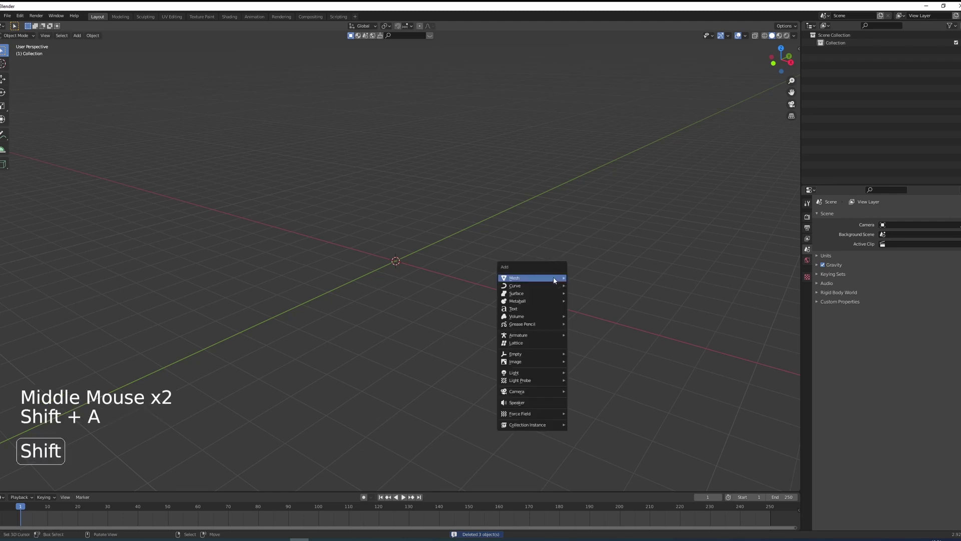
{"action": "mouse_move", "coordinate": [532, 278]}
{"action": "left_click", "coordinate": [594, 280]}
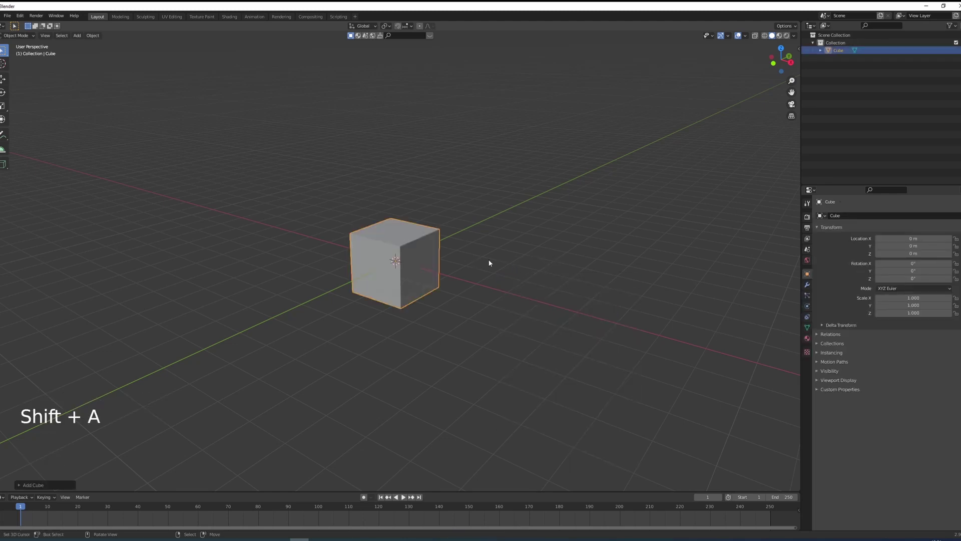
{"action": "key", "text": "s"}
{"action": "key", "text": "y"}
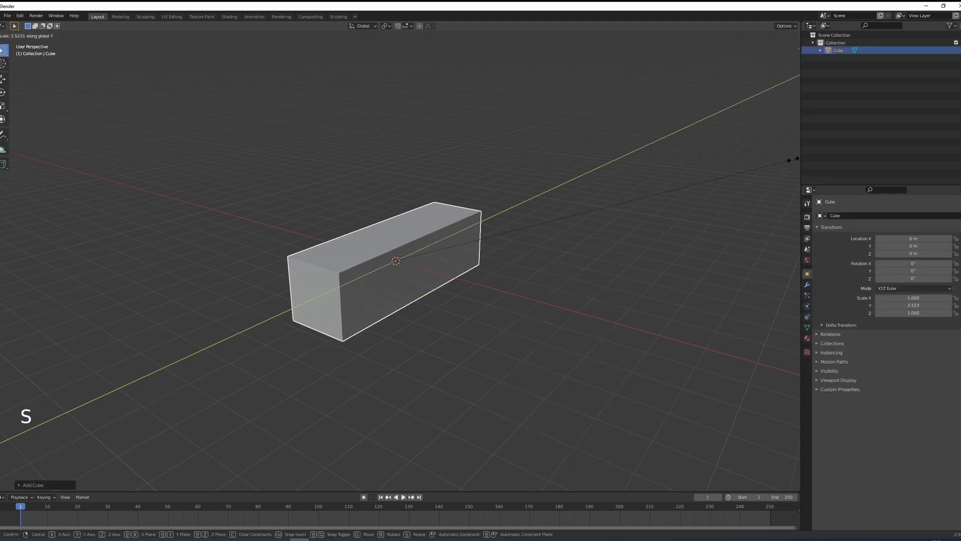
{"action": "key", "text": "ctrl"}
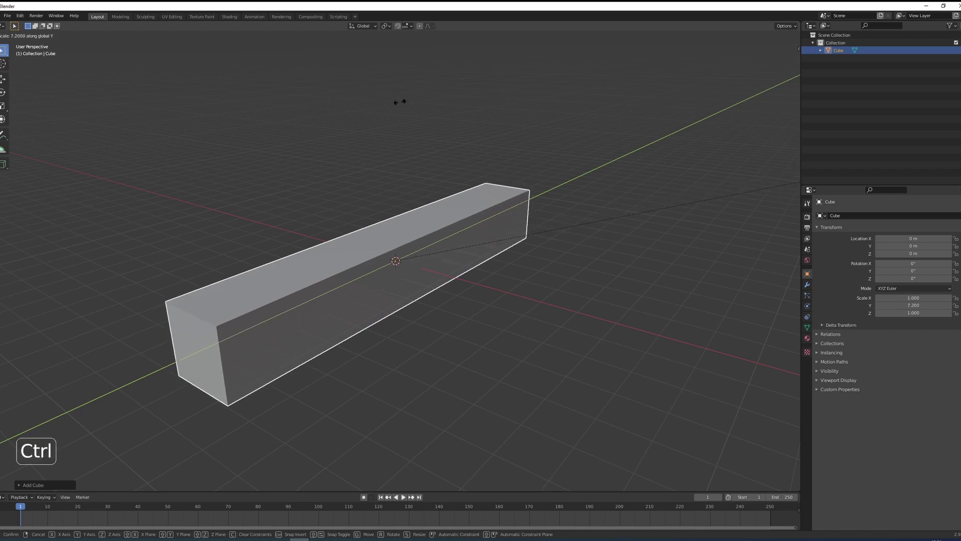
{"action": "left_click", "coordinate": [386, 108]}
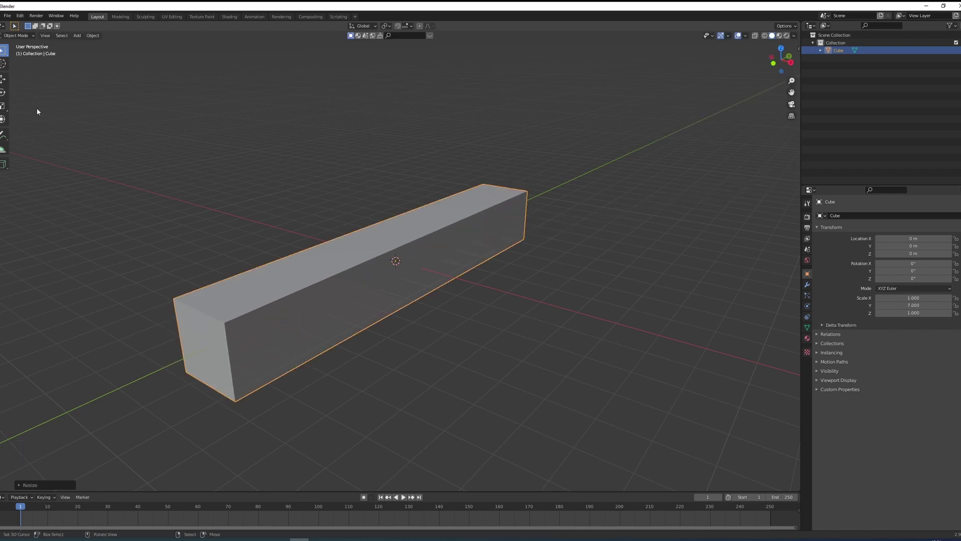
Step: In Edit Mode, shrink the beam's top face and lower it along Z
{"action": "middle_click_drag", "start_coordinate": [314, 299], "coordinate": [518, 333]}
{"action": "key", "text": "Tab"}
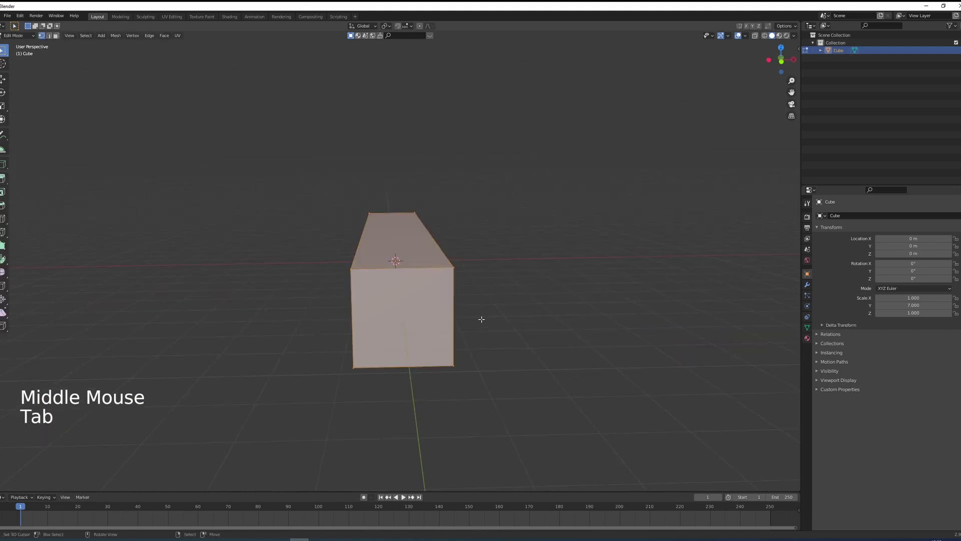
{"action": "right_click", "coordinate": [421, 208]}
{"action": "middle_click_drag", "start_coordinate": [422, 208], "coordinate": [463, 253]}
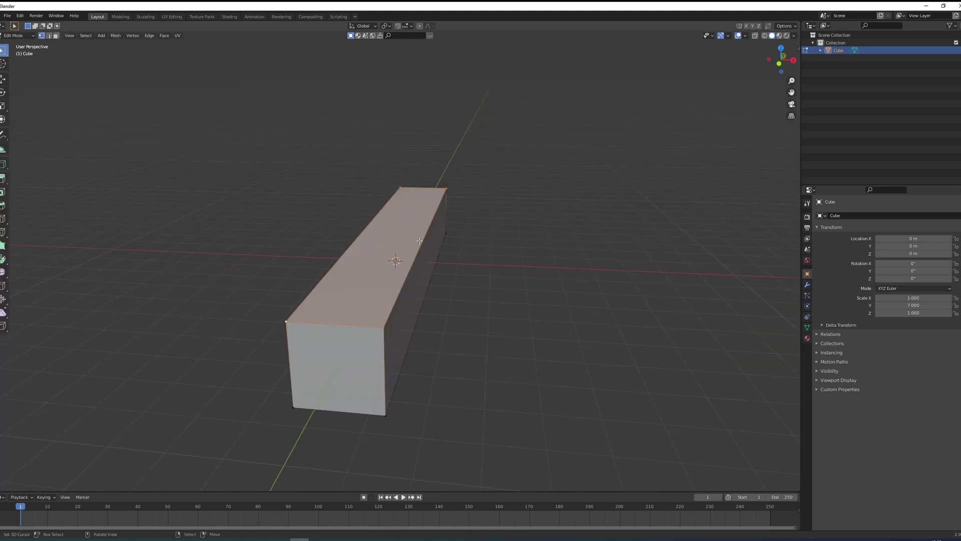
{"action": "key", "text": "s"}
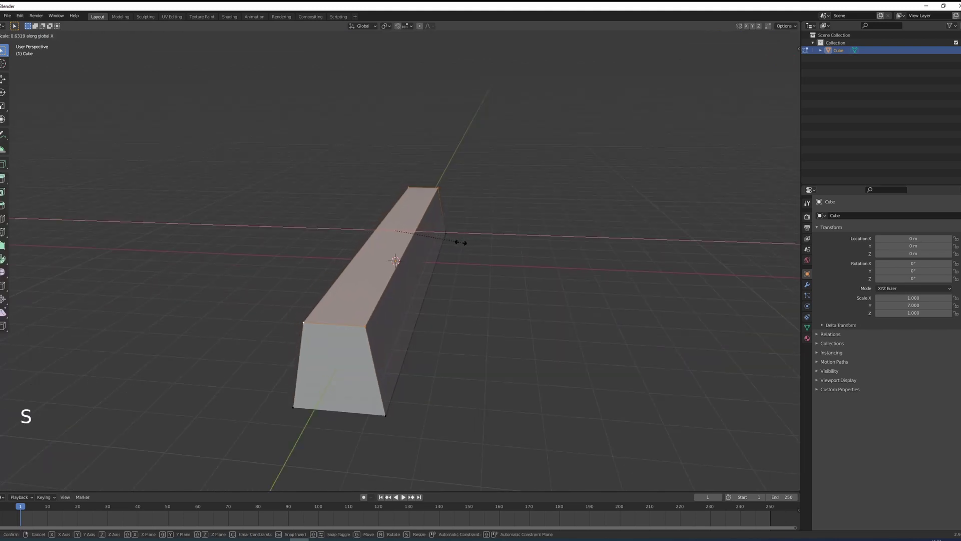
{"action": "left_click", "coordinate": [453, 242]}
{"action": "key", "text": "g"}
{"action": "key", "text": "z"}
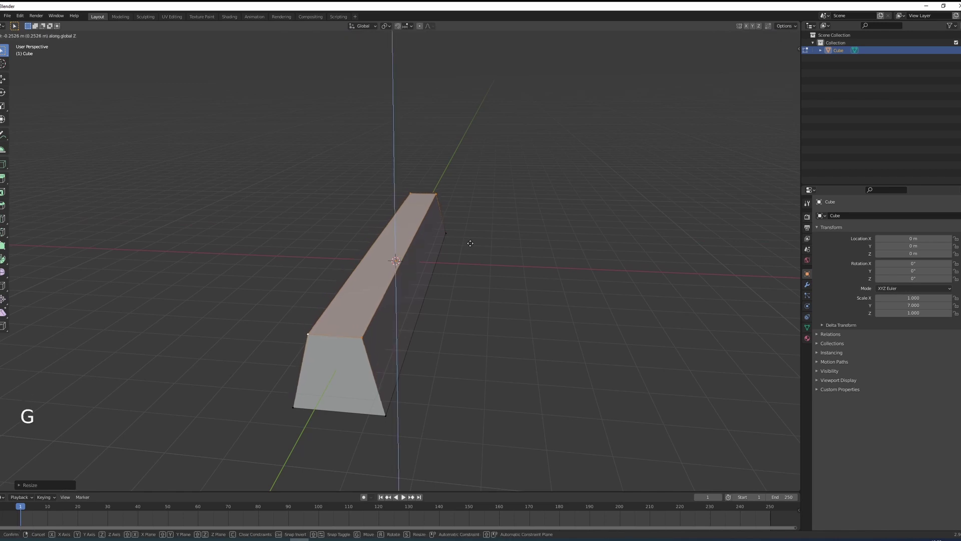
{"action": "left_click", "coordinate": [476, 257]}
Step: Delete the beam's end face to open the tunnel
{"action": "middle_click_drag", "start_coordinate": [481, 268], "coordinate": [440, 284]}
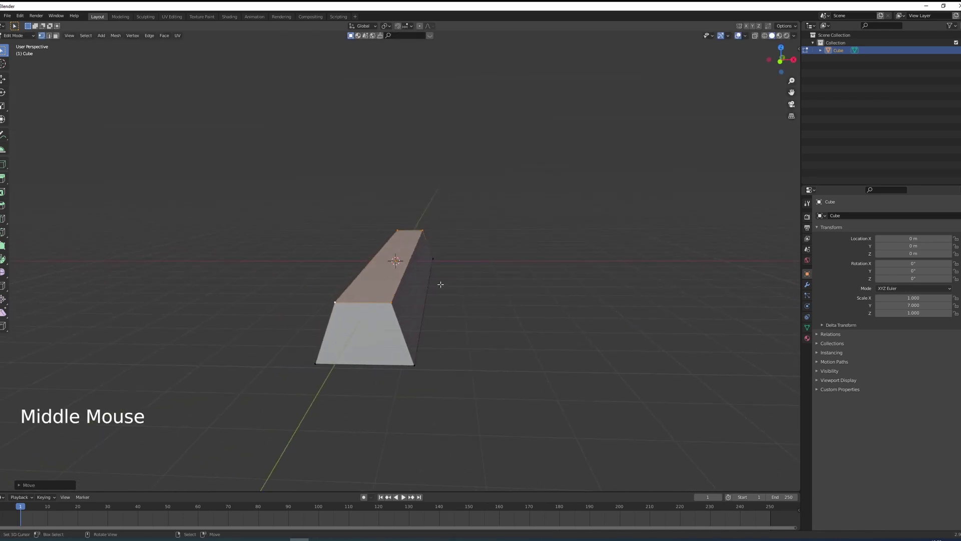
{"action": "left_click", "coordinate": [164, 179]}
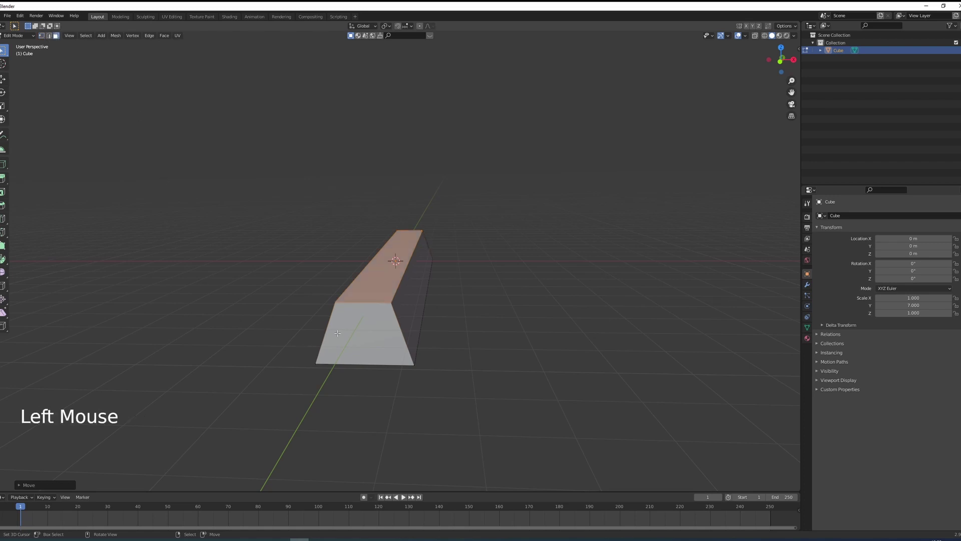
{"action": "right_click", "coordinate": [506, 315]}
{"action": "middle_click_drag", "start_coordinate": [507, 314], "coordinate": [509, 299]}
{"action": "right_click", "coordinate": [508, 298], "text": "shift"}
{"action": "middle_click_drag", "start_coordinate": [315, 281], "coordinate": [376, 294]}
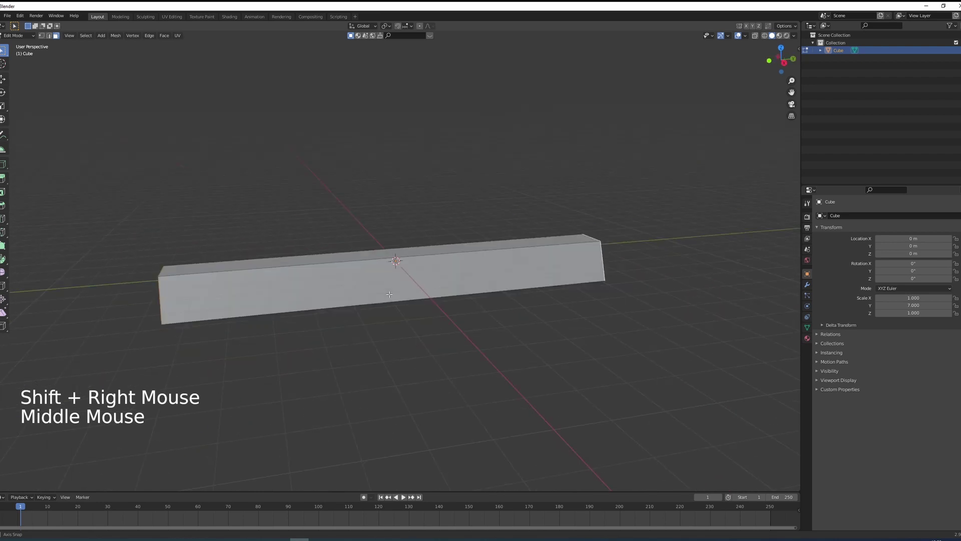
{"action": "mouse_move", "coordinate": [376, 294]}
{"action": "middle_mouse_down"}
{"action": "mouse_move", "coordinate": [430, 287]}
{"action": "mouse_move", "coordinate": [367, 292]}
{"action": "middle_mouse_up"}
{"action": "key", "text": "x"}
{"action": "left_click", "coordinate": [428, 291]}
Step: Add three loop cuts along the beam's length
{"action": "key", "text": "ctrl+r"}
{"action": "scroll", "coordinate": [424, 289], "scroll_direction": "up", "scroll_amount": 1}
{"action": "scroll", "coordinate": [422, 291], "scroll_direction": "up", "scroll_amount": 1}
{"action": "left_click", "coordinate": [422, 291]}
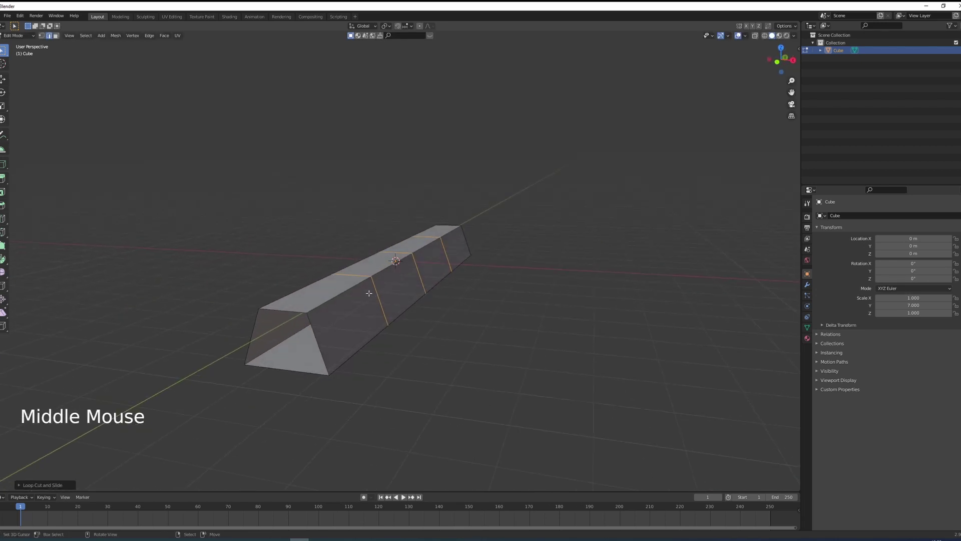
{"action": "middle_click_drag", "start_coordinate": [369, 293], "coordinate": [385, 249]}
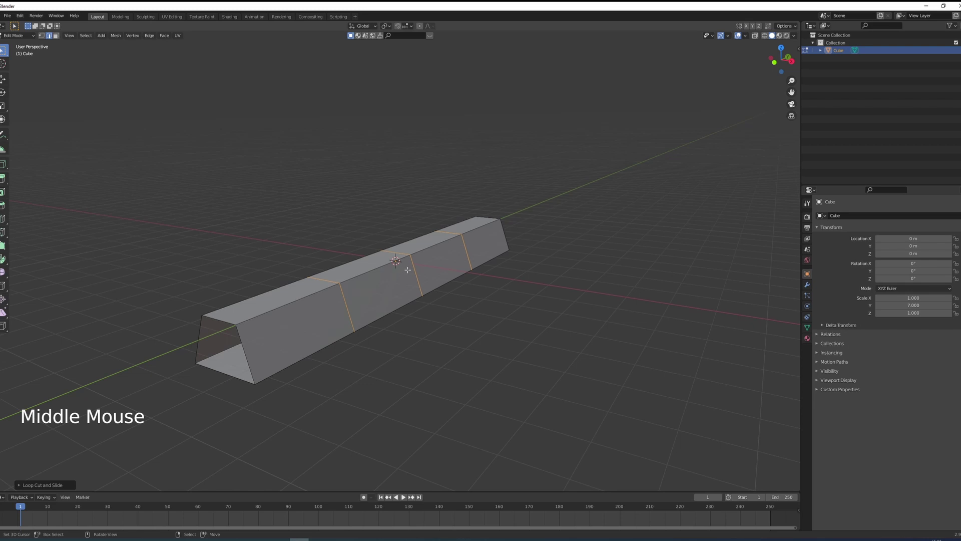
{"action": "left_click", "coordinate": [807, 284]}
Step: Add a Subdivision Surface modifier set to Simple, with a raised render level
{"action": "left_click", "coordinate": [830, 214]}
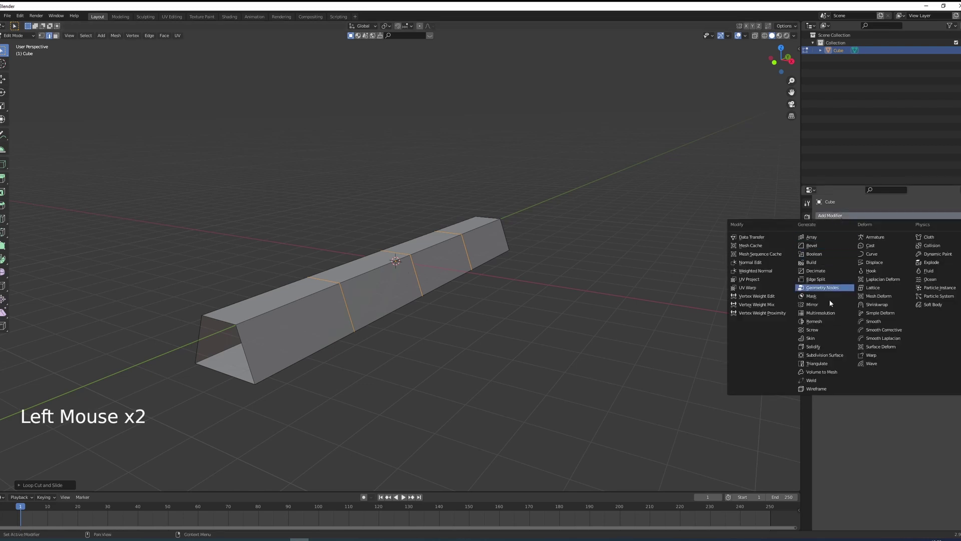
{"action": "left_click", "coordinate": [838, 354]}
{"action": "key", "text": "Tab"}
{"action": "middle_click_drag", "start_coordinate": [681, 308], "coordinate": [944, 262]}
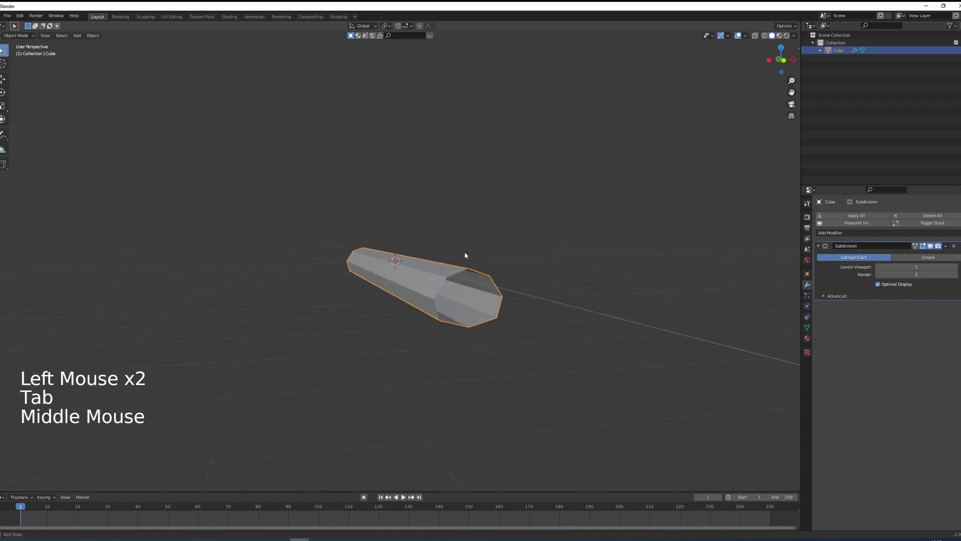
{"action": "left_click", "coordinate": [929, 258]}
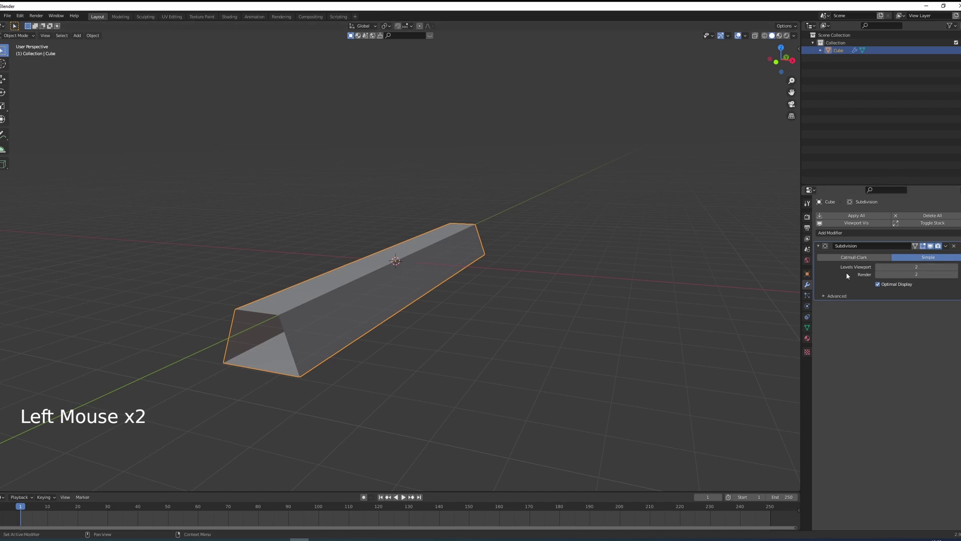
{"action": "left_click", "coordinate": [956, 273]}
{"action": "mouse_move", "coordinate": [751, 296]}
{"action": "middle_mouse_down"}
{"action": "mouse_move", "coordinate": [475, 290]}
{"action": "mouse_move", "coordinate": [515, 296]}
{"action": "mouse_move", "coordinate": [492, 291]}
{"action": "mouse_move", "coordinate": [504, 289]}
{"action": "middle_mouse_up"}
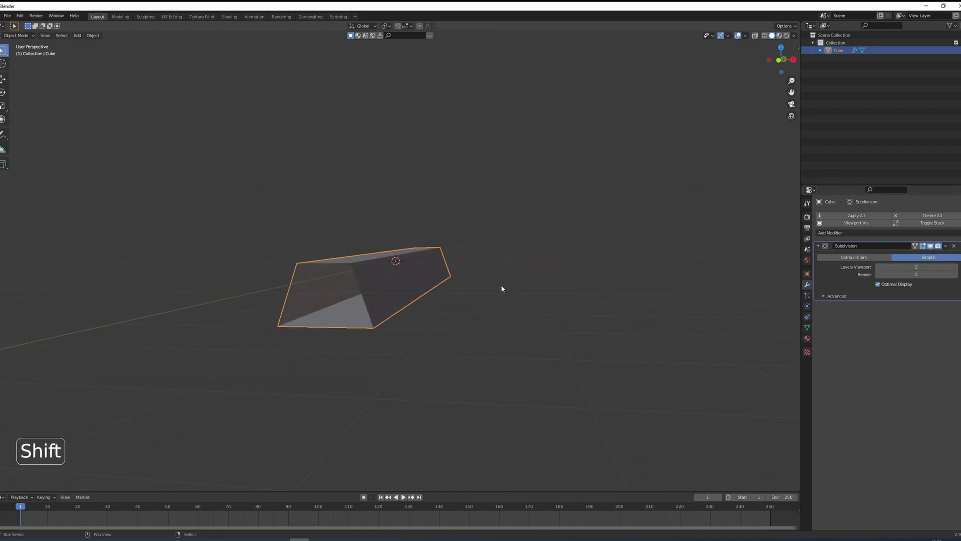
Step: Set the tunnel's origin to its geometry and add a Simple Deform modifier
{"action": "key", "text": "ctrl+shift+alt+c"}
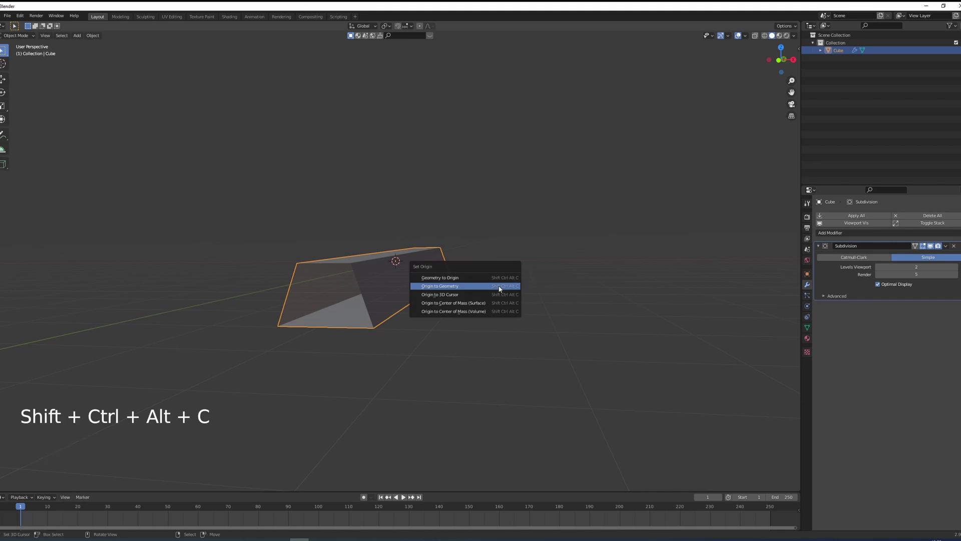
{"action": "left_click", "coordinate": [499, 288]}
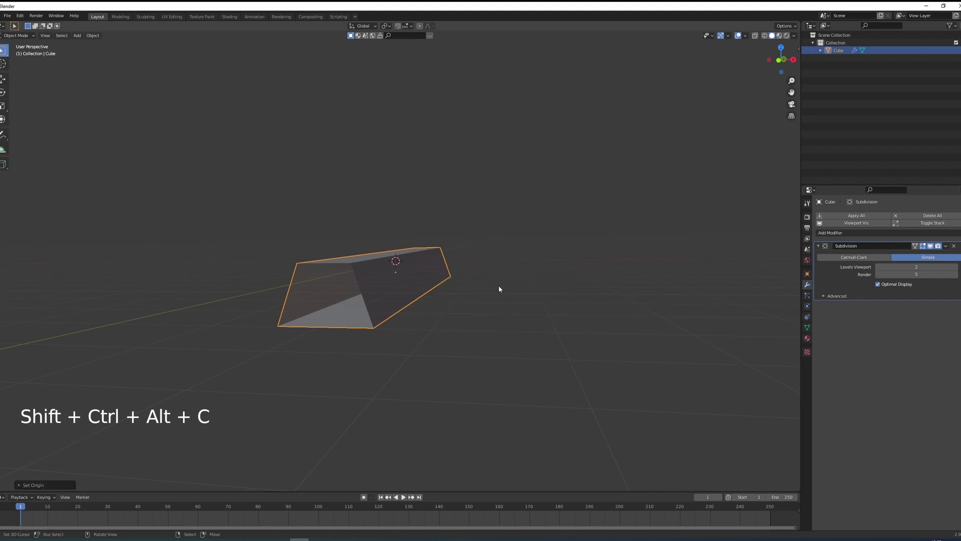
{"action": "left_click", "coordinate": [848, 231]}
{"action": "left_click", "coordinate": [880, 331]}
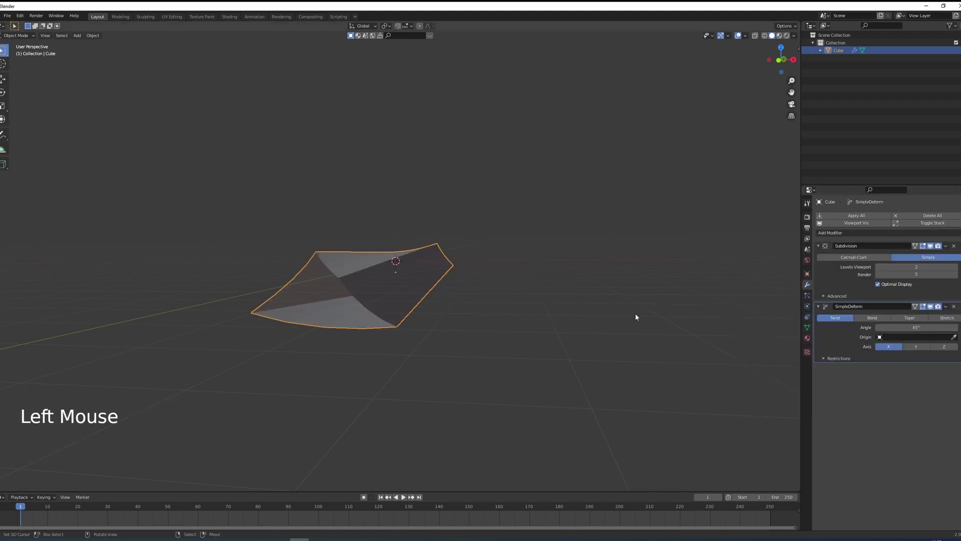
Step: Set the Simple Deform to Bend around the X axis
{"action": "middle_click_drag", "start_coordinate": [617, 316], "coordinate": [623, 318]}
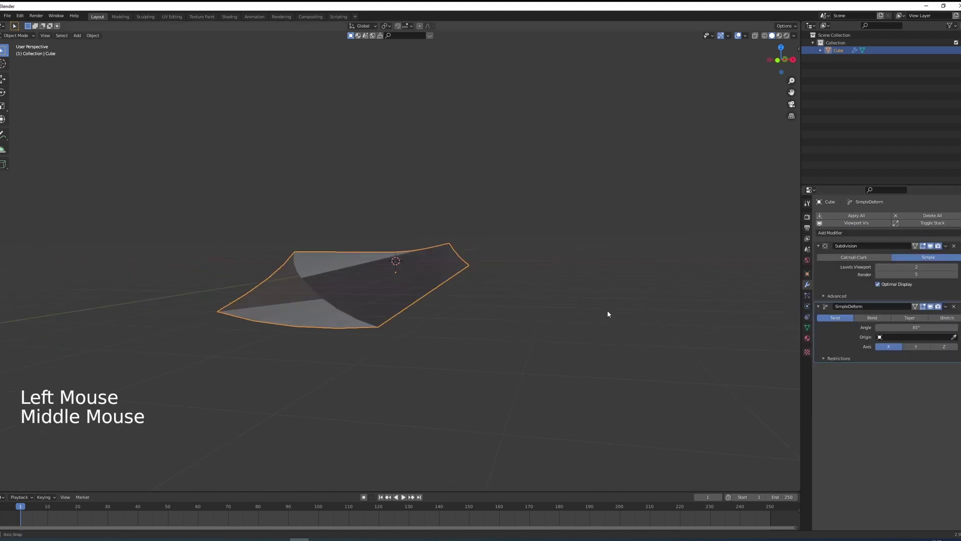
{"action": "left_click", "coordinate": [873, 318]}
{"action": "middle_click_drag", "start_coordinate": [557, 301], "coordinate": [554, 301]}
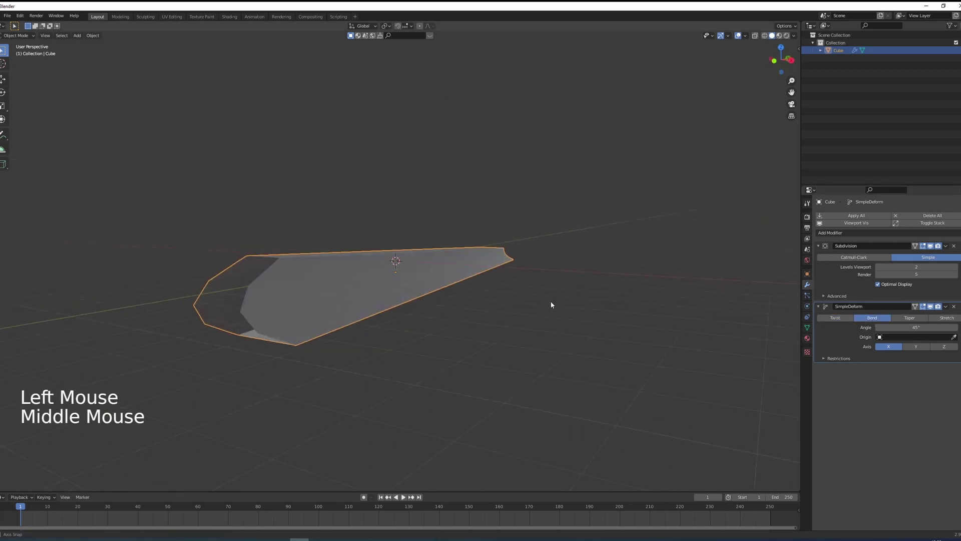
{"action": "left_click", "coordinate": [915, 347]}
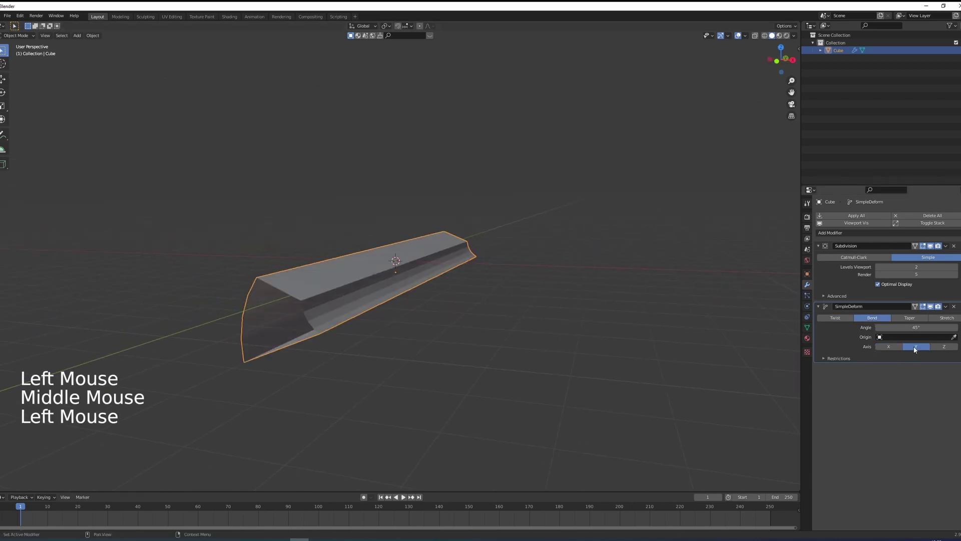
{"action": "left_click", "coordinate": [943, 348]}
{"action": "left_click", "coordinate": [889, 348]}
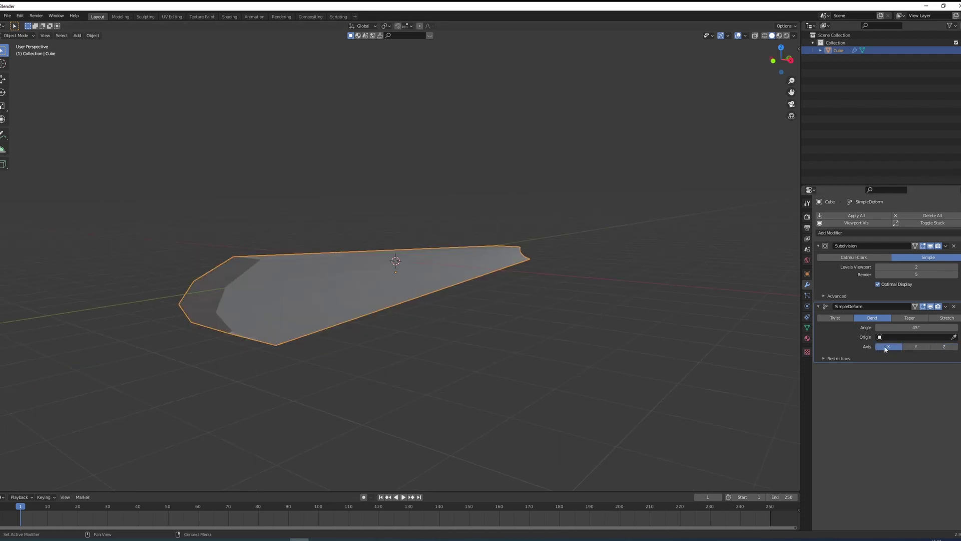
Step: Rotate the tunnel a quarter-turn on X, then apply its rotation and scale
{"action": "key", "text": "r"}
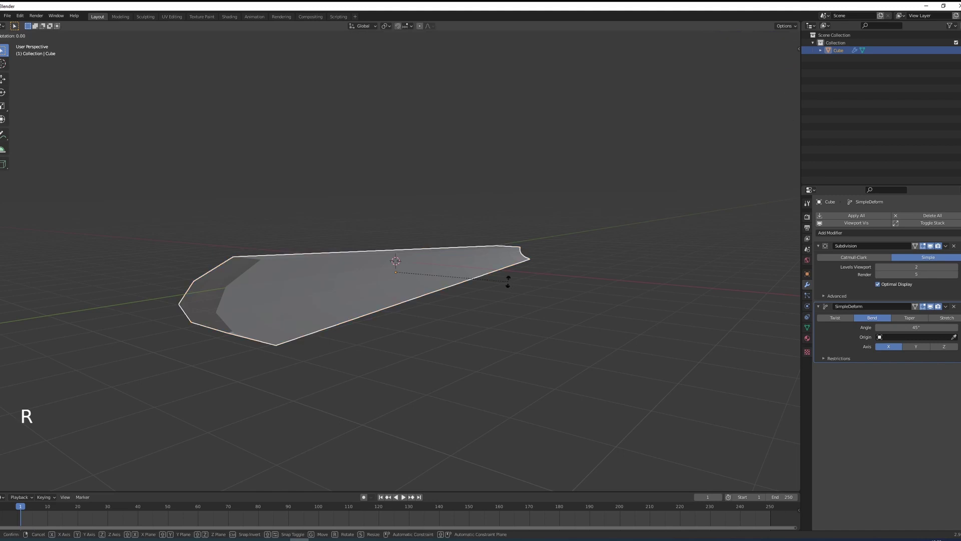
{"action": "key", "text": "x"}
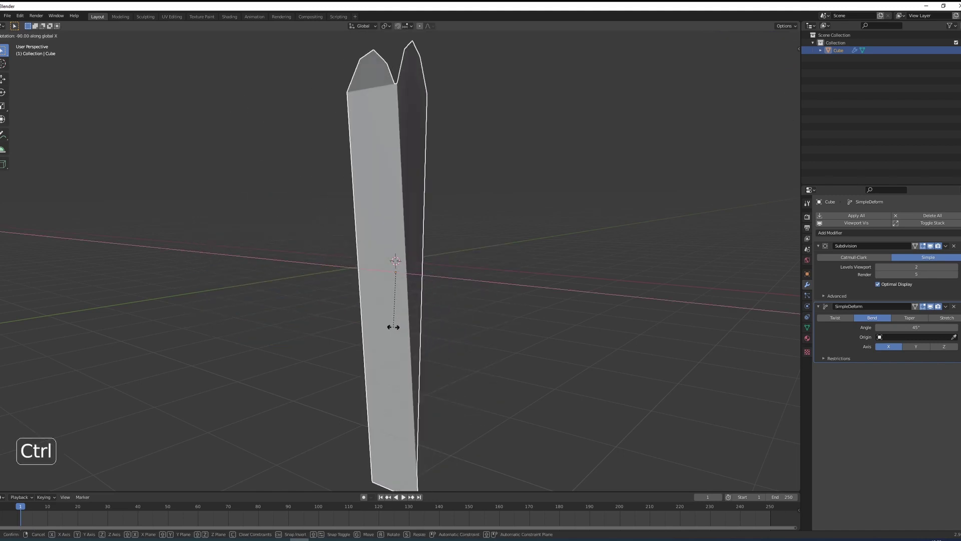
{"action": "left_click", "coordinate": [392, 327]}
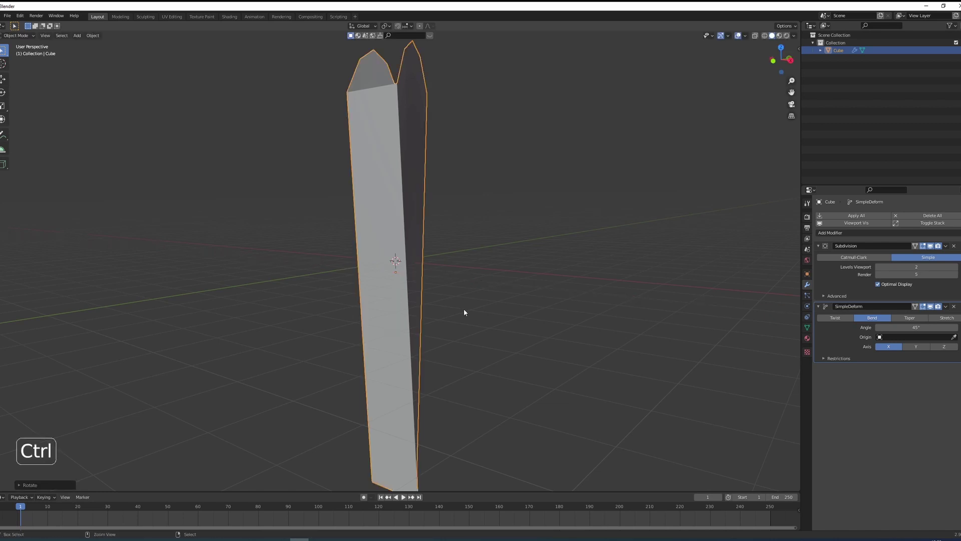
{"action": "key", "text": "ctrl+a"}
{"action": "left_click", "coordinate": [463, 380]}
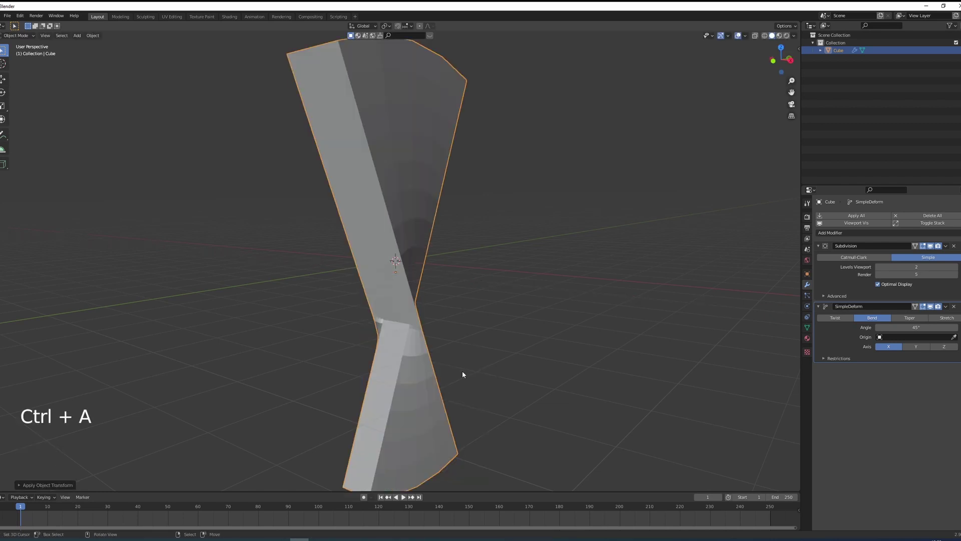
{"action": "key", "text": "ctrl+a"}
{"action": "left_click", "coordinate": [459, 362]}
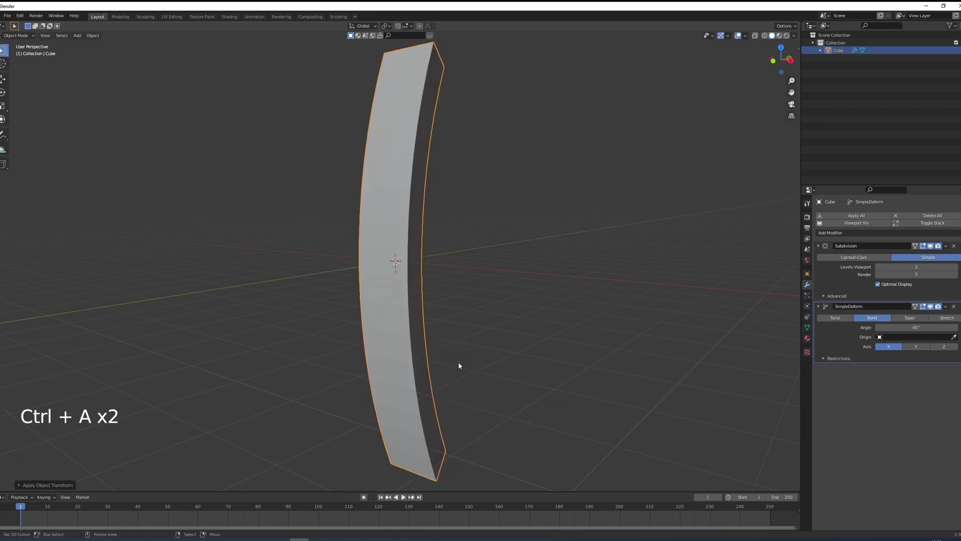
Step: Re-orient the piece around X and set the bend angle to -60°
{"action": "key", "text": "r"}
{"action": "key", "text": "x"}
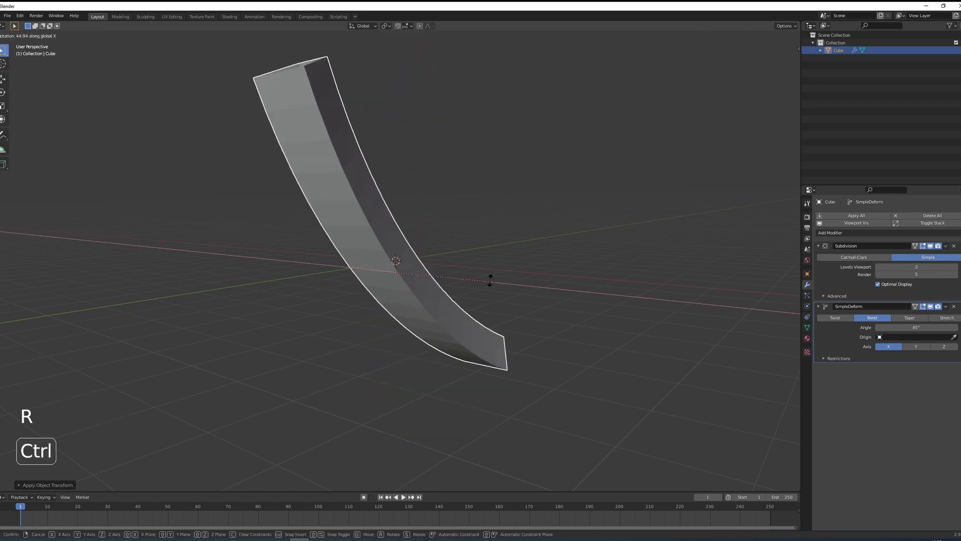
{"action": "left_click", "coordinate": [463, 216]}
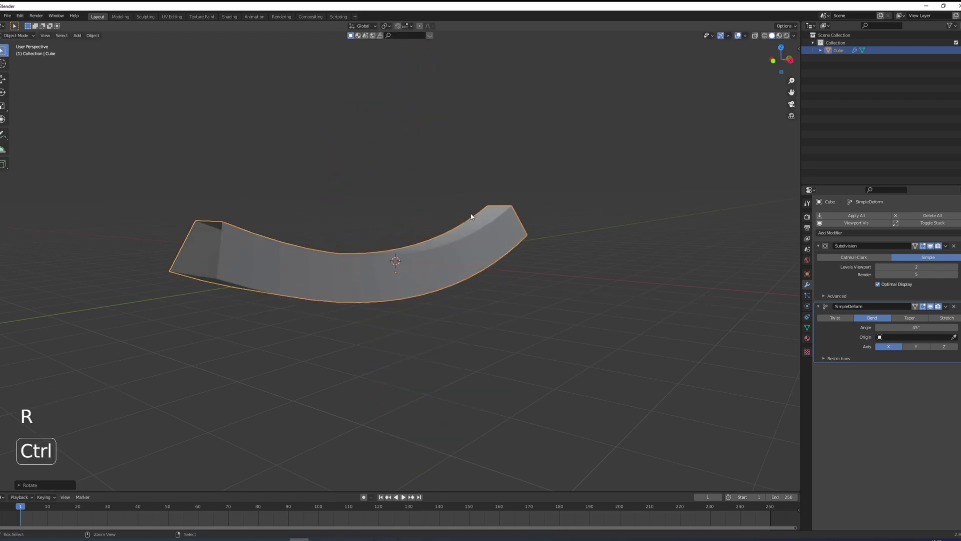
{"action": "mouse_move", "coordinate": [463, 216]}
{"action": "middle_mouse_down"}
{"action": "mouse_move", "coordinate": [479, 263]}
{"action": "mouse_move", "coordinate": [556, 269]}
{"action": "mouse_move", "coordinate": [489, 268]}
{"action": "mouse_move", "coordinate": [504, 277]}
{"action": "middle_mouse_up"}
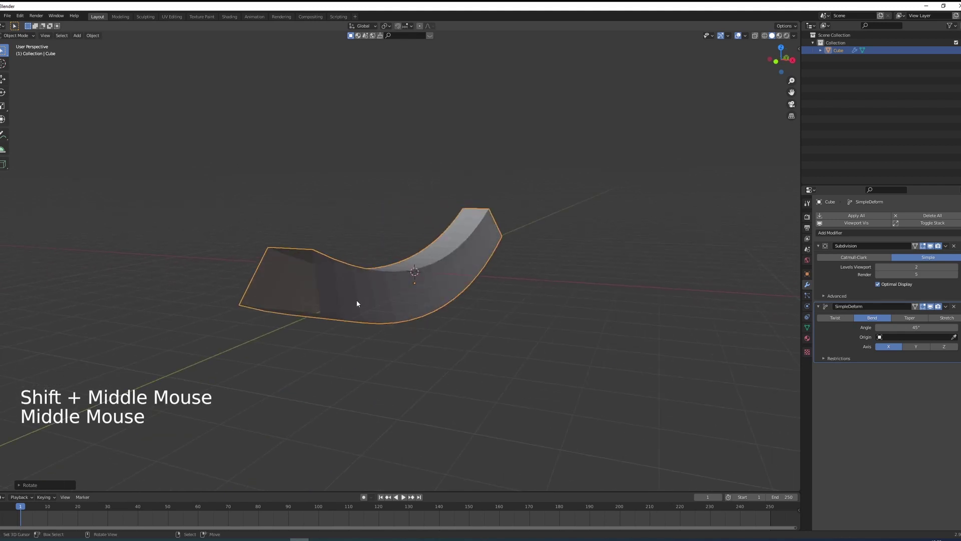
{"action": "left_click_drag", "start_coordinate": [917, 328], "coordinate": [841, 328], "text": "ctrl"}
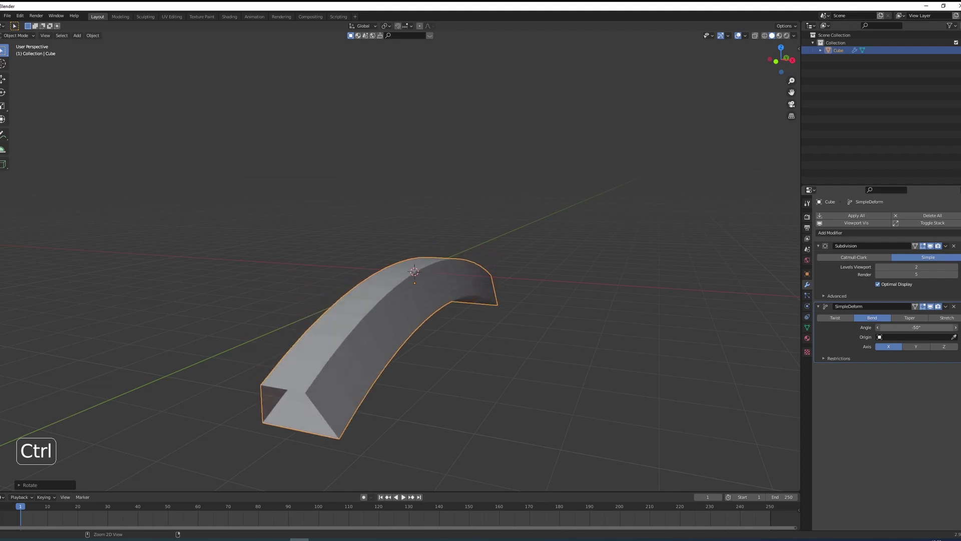
{"action": "mouse_move", "coordinate": [429, 284]}
{"action": "middle_mouse_down"}
{"action": "mouse_move", "coordinate": [468, 261]}
{"action": "mouse_move", "coordinate": [445, 255]}
{"action": "mouse_move", "coordinate": [506, 282]}
{"action": "middle_mouse_up"}
Step: Apply Shade Smooth to the arched tunnel
{"action": "key", "text": "w"}
{"action": "left_click", "coordinate": [426, 274]}
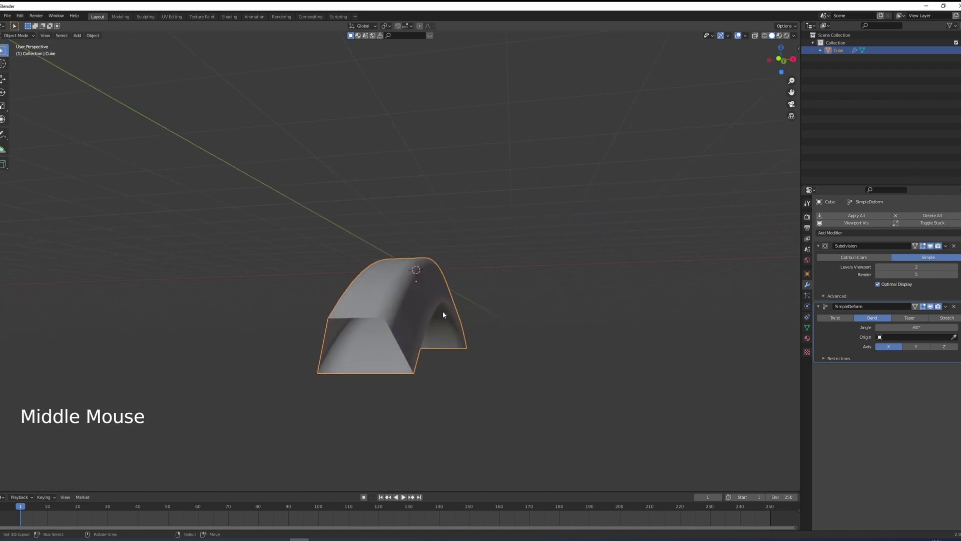
{"action": "middle_click_drag", "start_coordinate": [455, 318], "coordinate": [386, 316]}
{"action": "scroll", "coordinate": [386, 315], "scroll_direction": "up", "scroll_amount": 1}
{"action": "scroll", "coordinate": [235, 321], "scroll_direction": "up", "scroll_amount": 1}
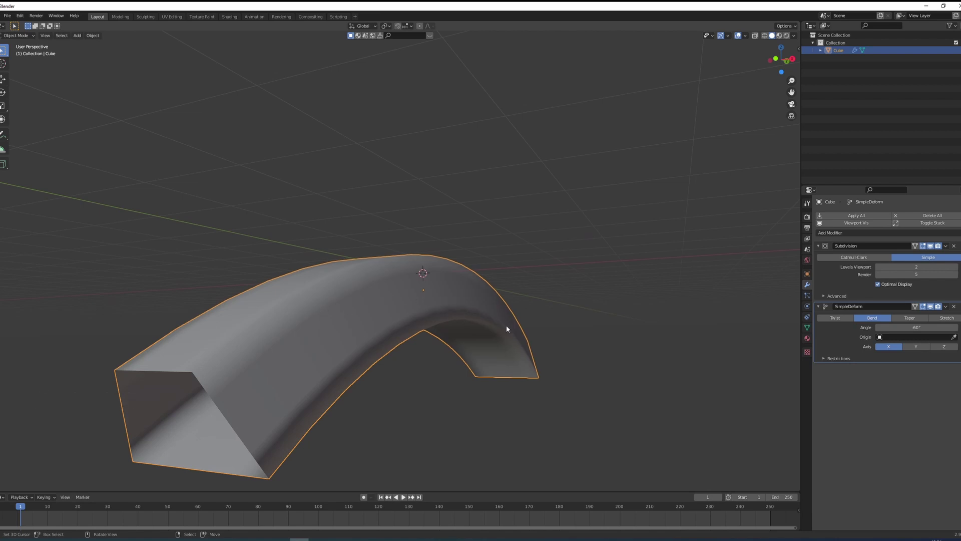
Step: Enable Auto Smooth under the mesh's Normals settings
{"action": "left_click", "coordinate": [808, 327]}
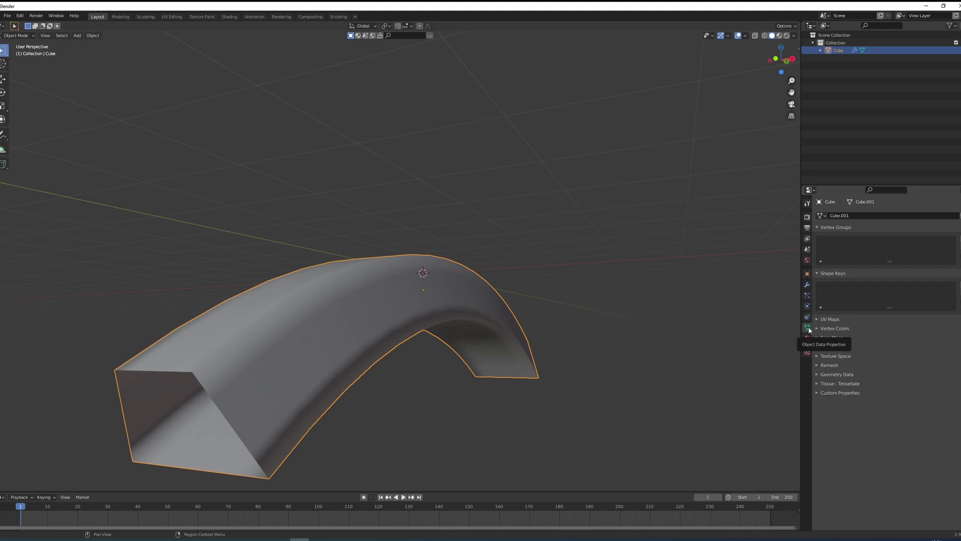
{"action": "left_click", "coordinate": [833, 348]}
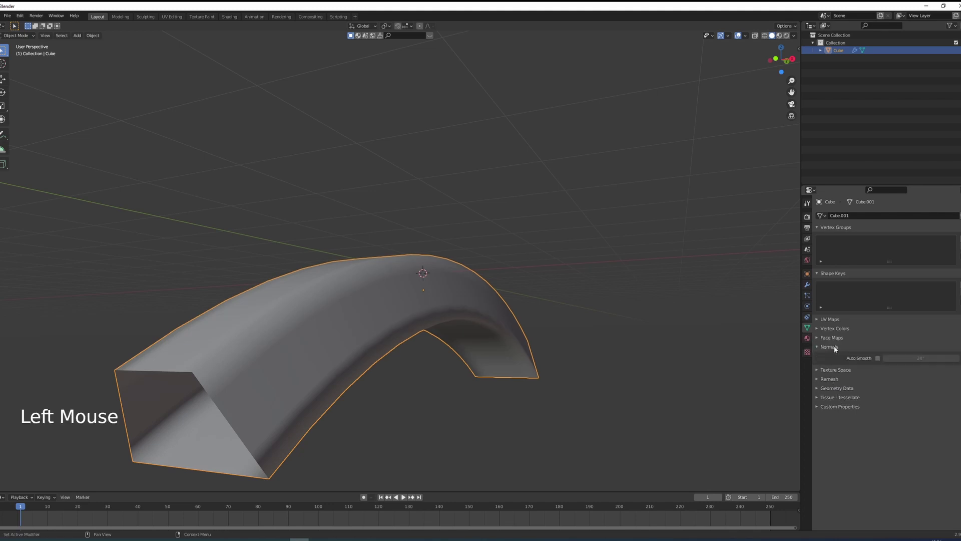
{"action": "left_click", "coordinate": [877, 358]}
{"action": "left_click", "coordinate": [808, 286]}
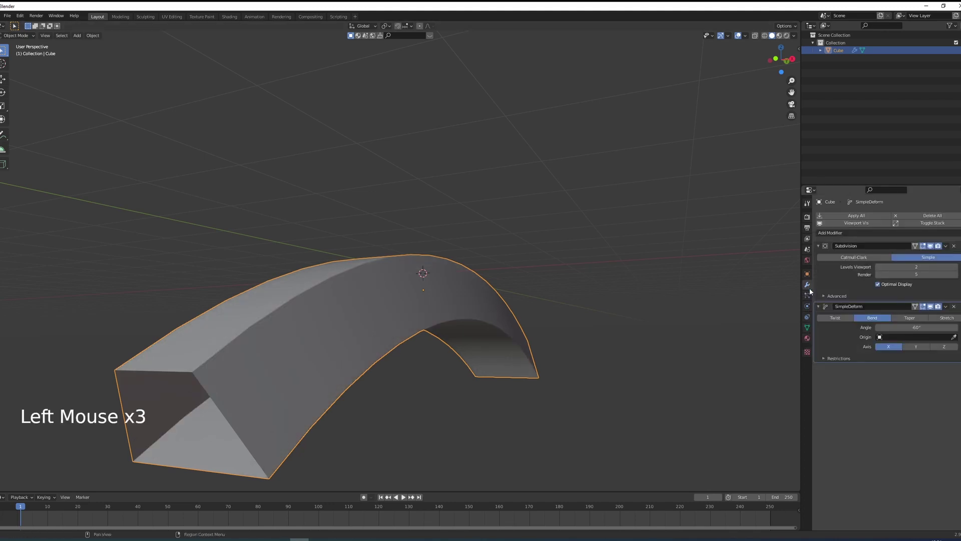
Step: Add a Bevel modifier above SimpleDeform with 2 segments and 0.025 m width
{"action": "left_click", "coordinate": [848, 233]}
{"action": "left_click", "coordinate": [822, 261]}
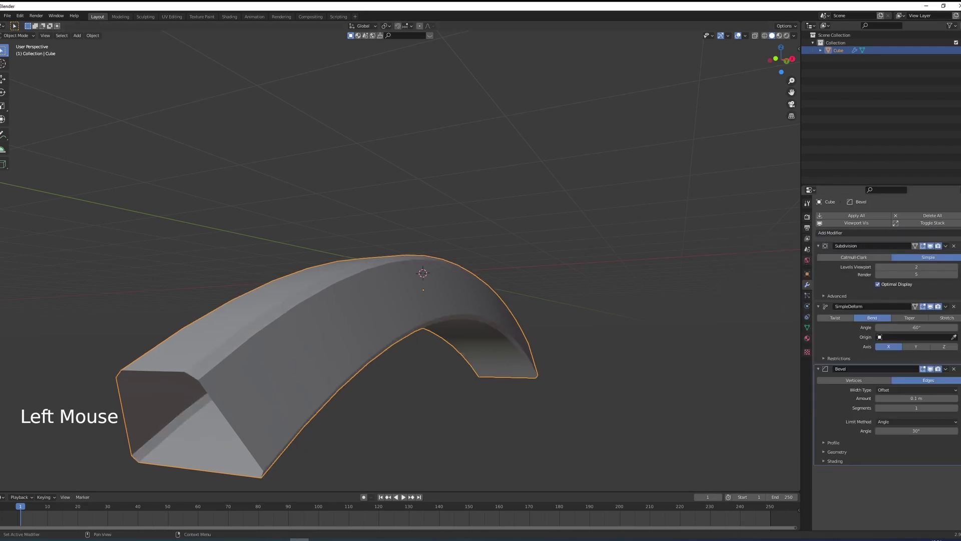
{"action": "left_click_drag", "start_coordinate": [901, 368], "coordinate": [916, 330]}
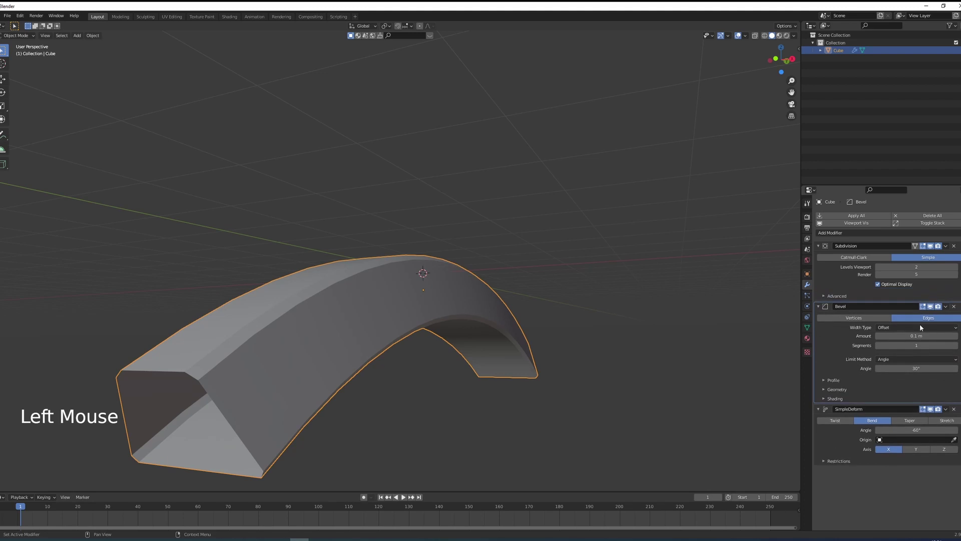
{"action": "left_click", "coordinate": [957, 346]}
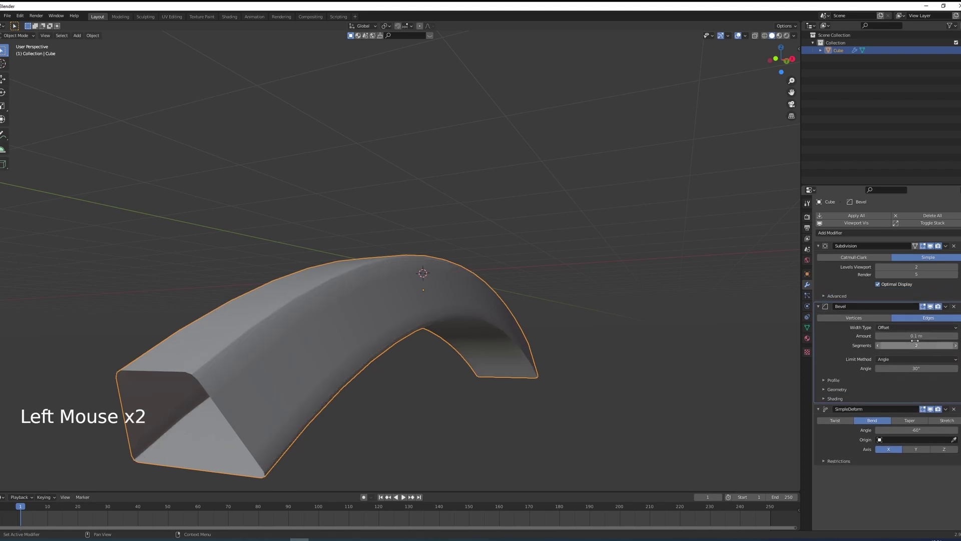
{"action": "left_click_drag", "start_coordinate": [895, 336], "coordinate": [879, 335], "text": "shift"}
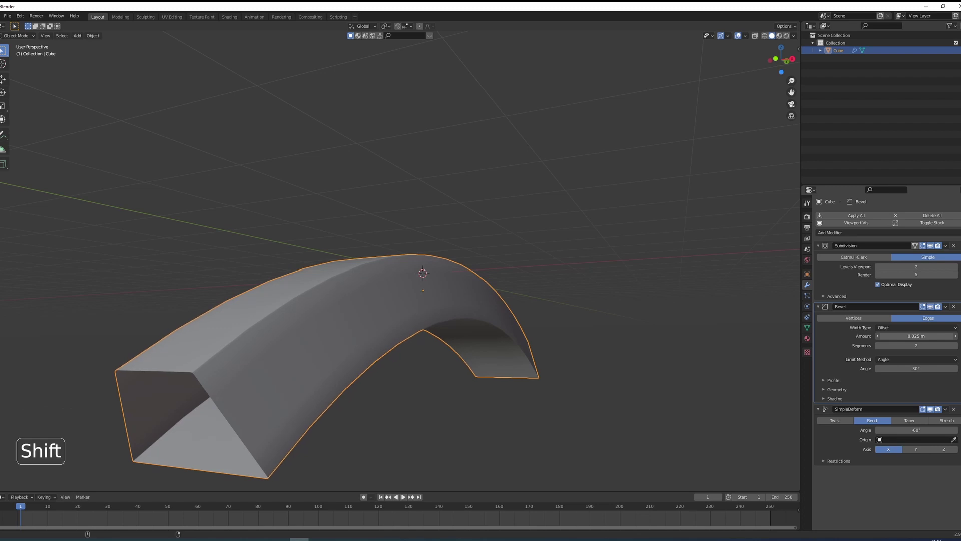
{"action": "mouse_move", "coordinate": [421, 345]}
{"action": "middle_mouse_down"}
{"action": "mouse_move", "coordinate": [543, 351]}
{"action": "mouse_move", "coordinate": [521, 350]}
{"action": "mouse_move", "coordinate": [553, 329]}
{"action": "mouse_move", "coordinate": [514, 332]}
{"action": "mouse_move", "coordinate": [590, 332]}
{"action": "middle_mouse_up"}
{"action": "scroll", "coordinate": [525, 344], "scroll_direction": "up", "scroll_amount": 3}
{"action": "scroll", "coordinate": [590, 331], "scroll_direction": "down", "scroll_amount": 2}
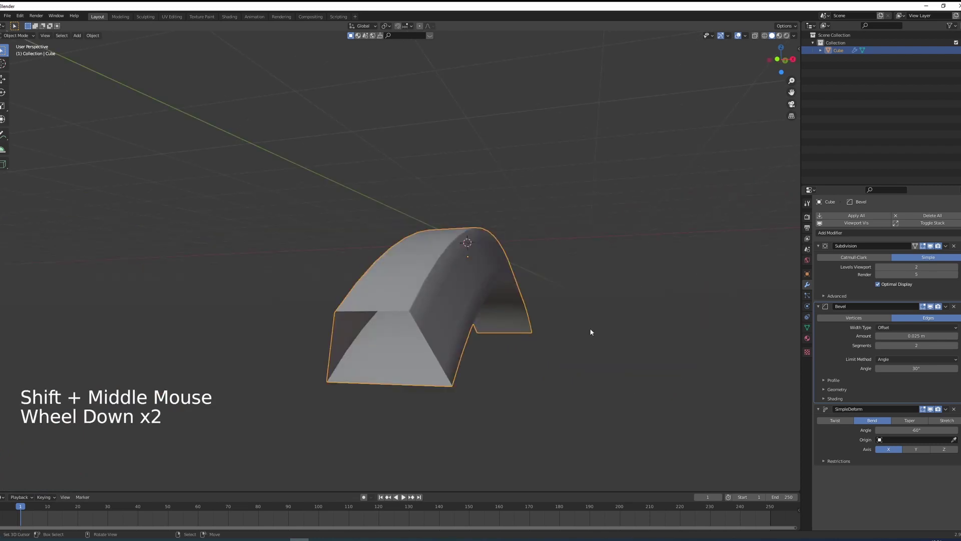
Step: From front view, add a new camera and look through it
{"action": "key", "text": "KP_1"}
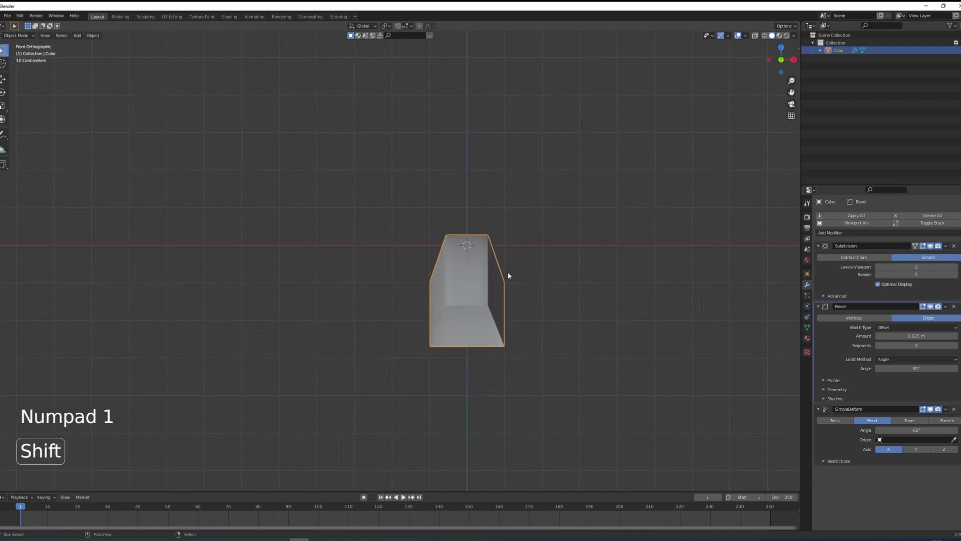
{"action": "key", "text": "shift+a"}
{"action": "key", "text": "shift+a"}
{"action": "mouse_move", "coordinate": [565, 394]}
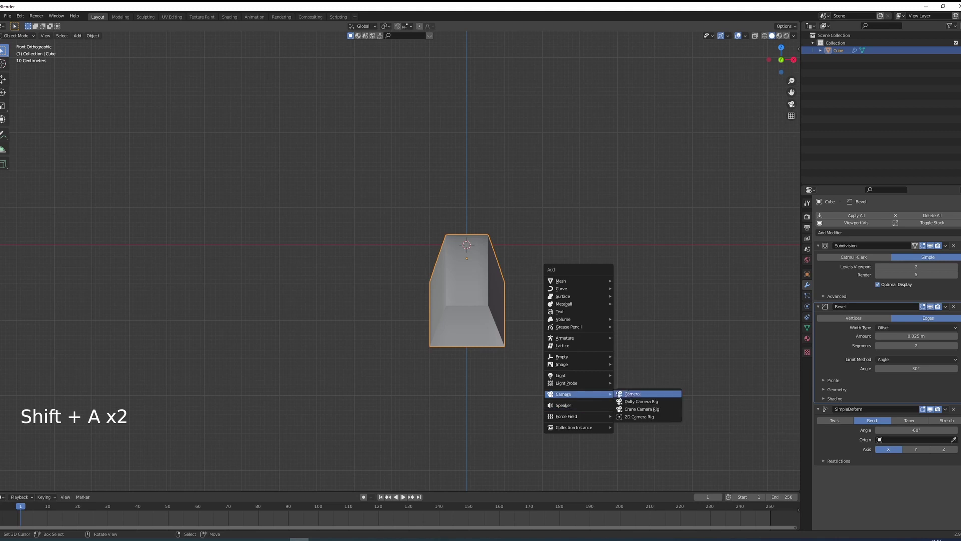
{"action": "left_click", "coordinate": [622, 391]}
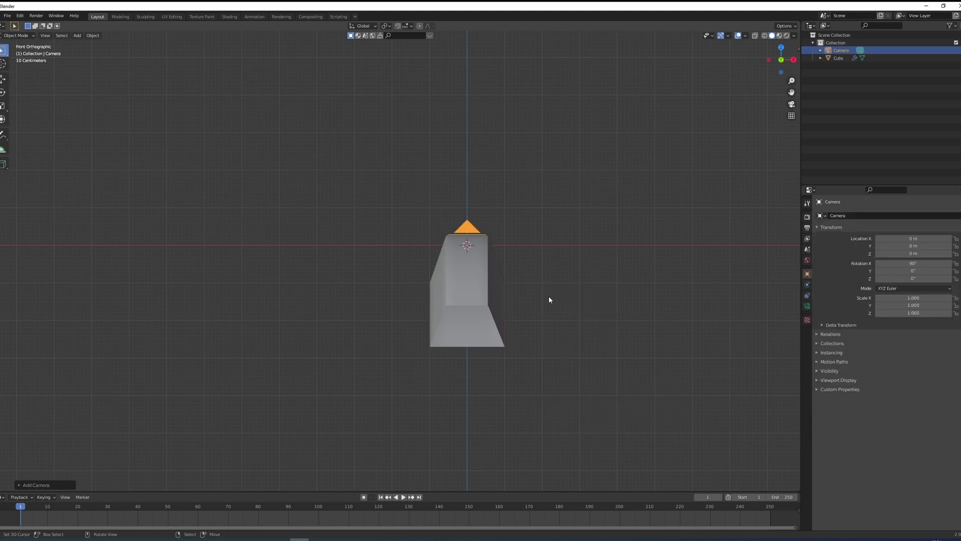
{"action": "key", "text": "KP_0"}
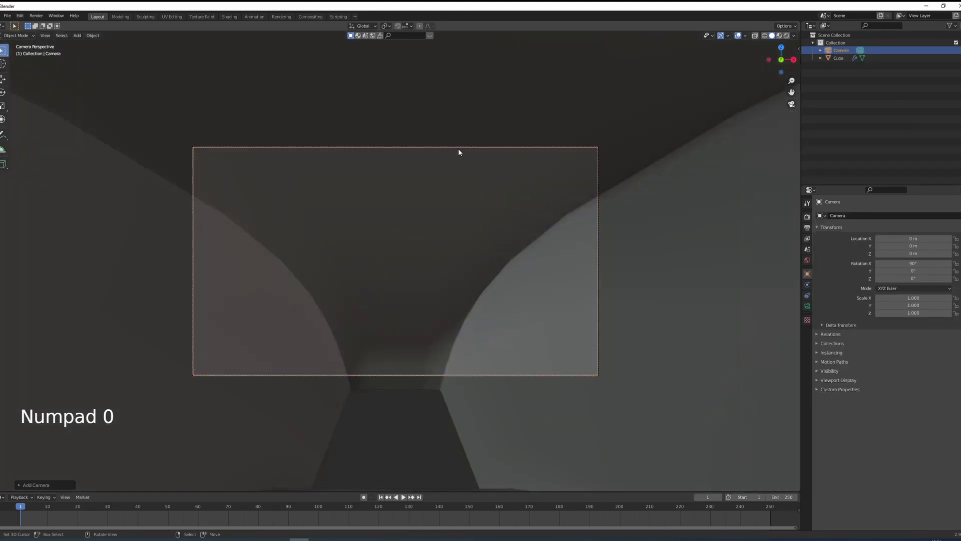
Step: Move the camera down along Z and along Y into the tunnel
{"action": "key", "text": "g"}
{"action": "key", "text": "z"}
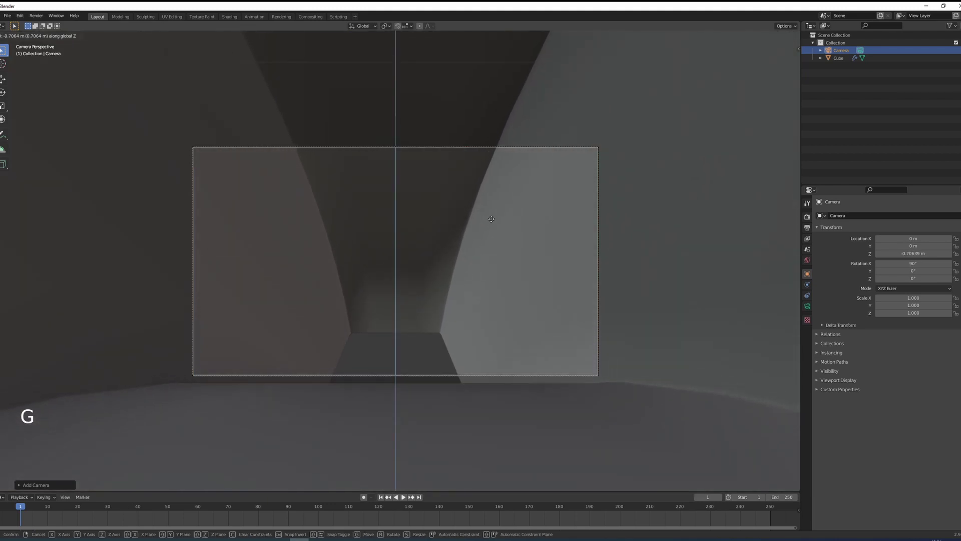
{"action": "left_click", "coordinate": [511, 211]}
{"action": "key", "text": "g"}
{"action": "key", "text": "y"}
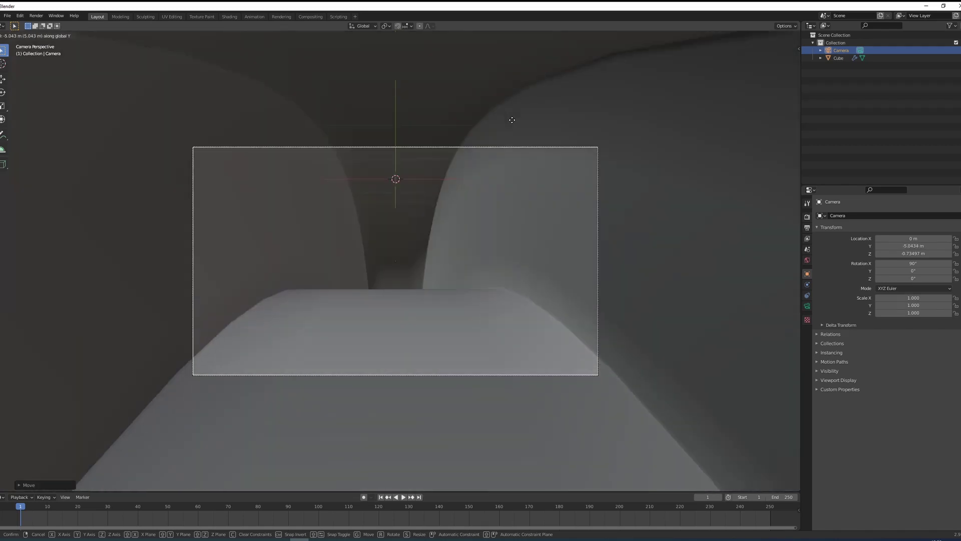
{"action": "left_click", "coordinate": [513, 126]}
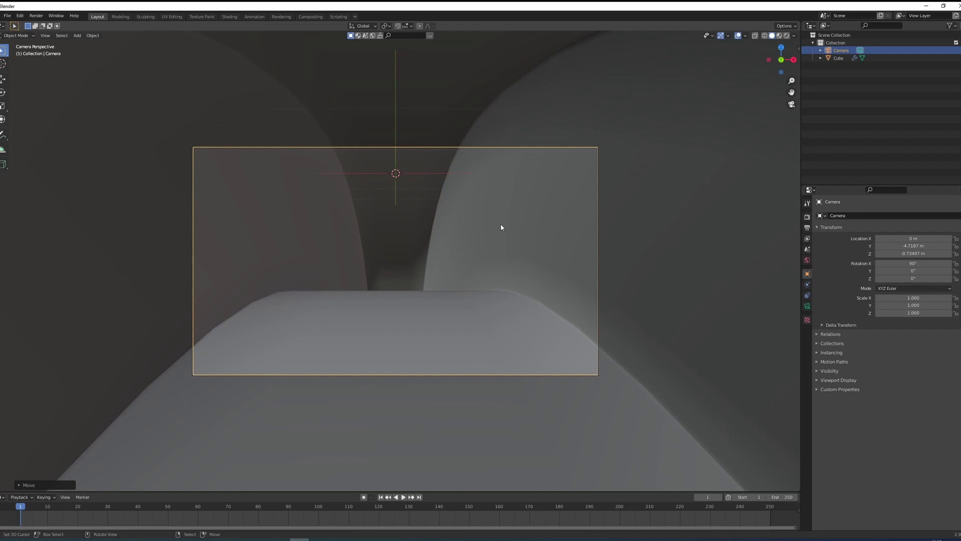
{"action": "key", "text": "g"}
{"action": "key", "text": "z"}
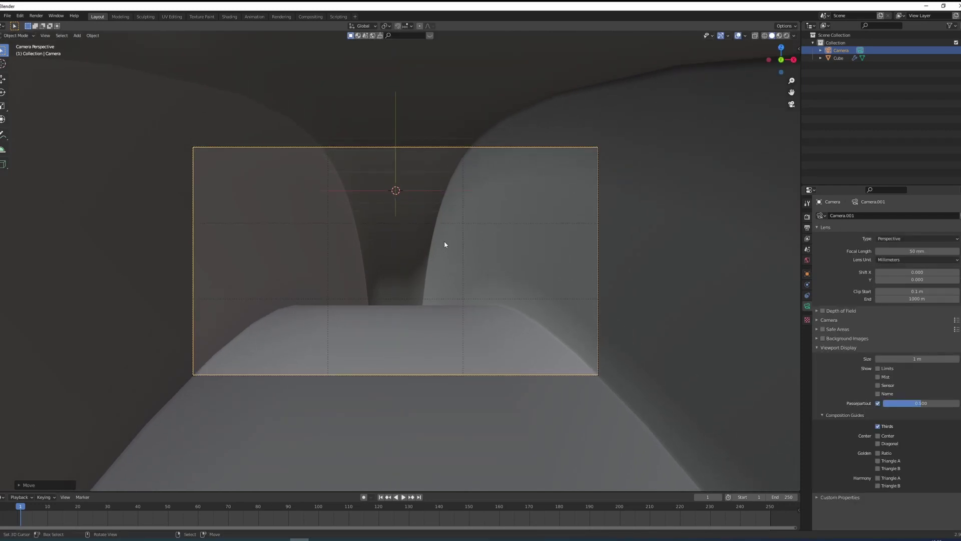
Step: Split the viewport and turn the right half into a Shader Editor without sidebar
{"action": "right_click", "coordinate": [511, 270]}
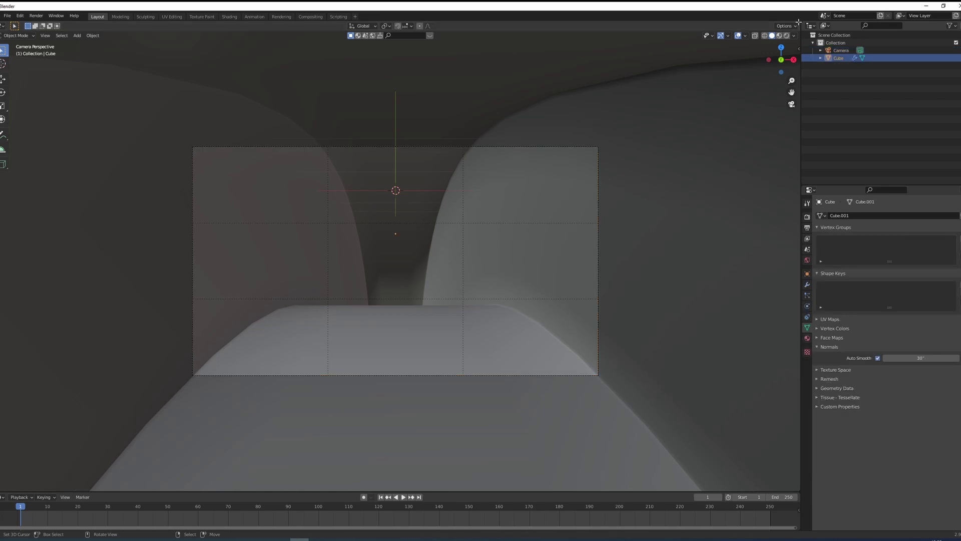
{"action": "mouse_move", "coordinate": [798, 28]}
{"action": "left_mouse_down"}
{"action": "mouse_move", "coordinate": [591, 78]}
{"action": "mouse_move", "coordinate": [417, 79]}
{"action": "left_mouse_up"}
{"action": "left_click", "coordinate": [427, 25]}
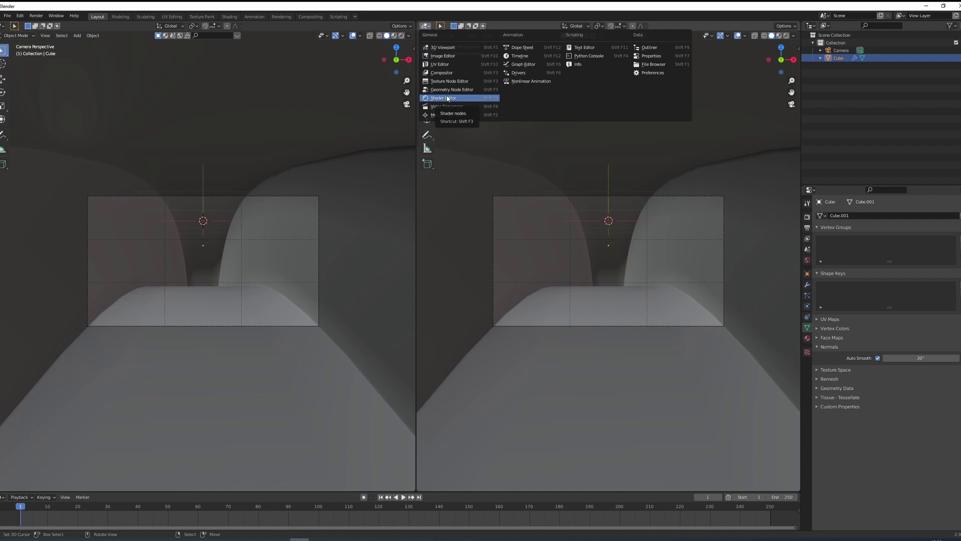
{"action": "left_click", "coordinate": [443, 98]}
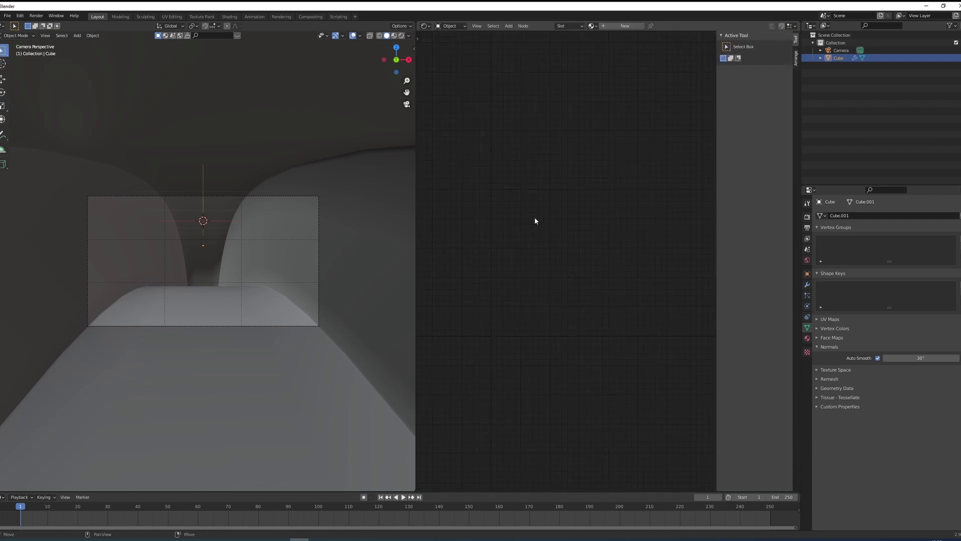
{"action": "key", "text": "n"}
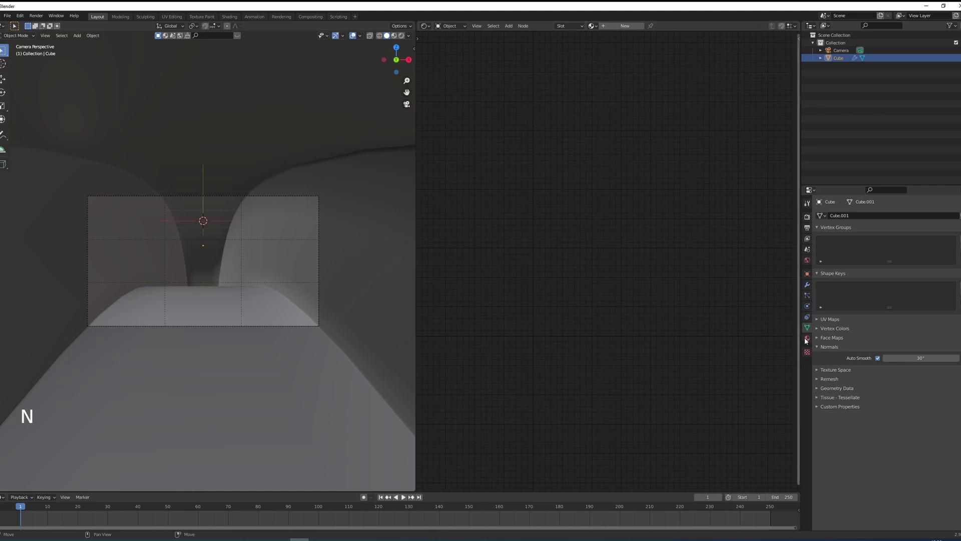
Step: Create a new material named 'scifi' and switch the viewport to Material Preview
{"action": "left_click", "coordinate": [807, 338]}
{"action": "left_click", "coordinate": [864, 249]}
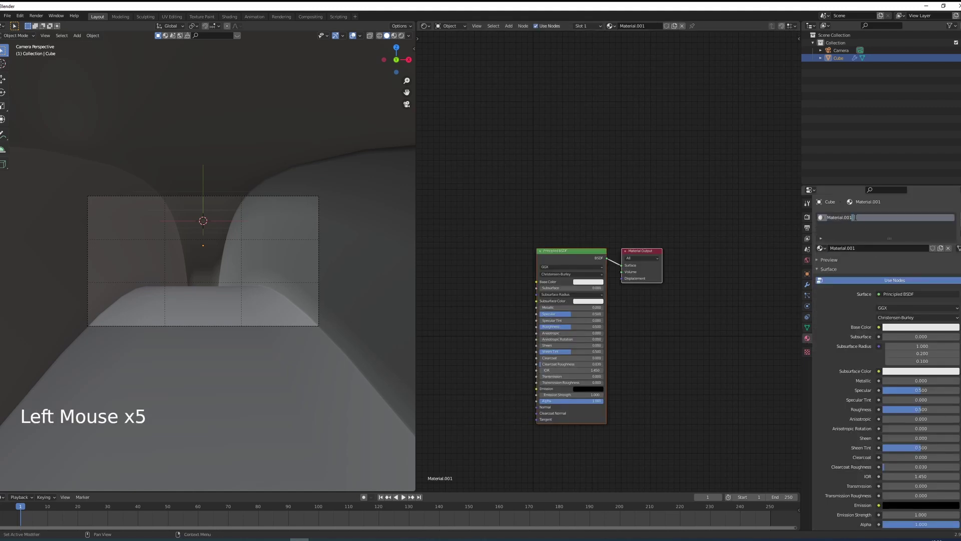
{"action": "type", "text": "scifi"}
{"action": "key", "text": "Return"}
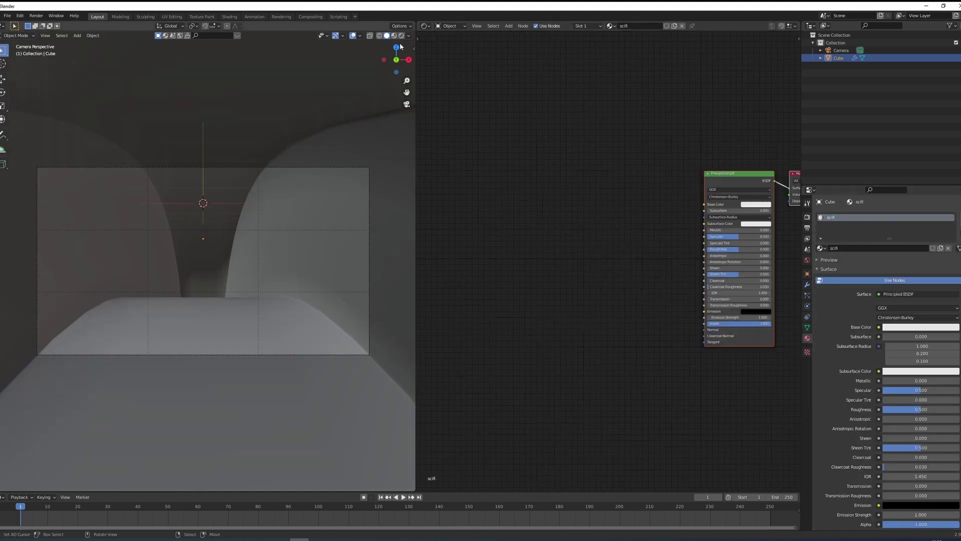
{"action": "left_click", "coordinate": [394, 36]}
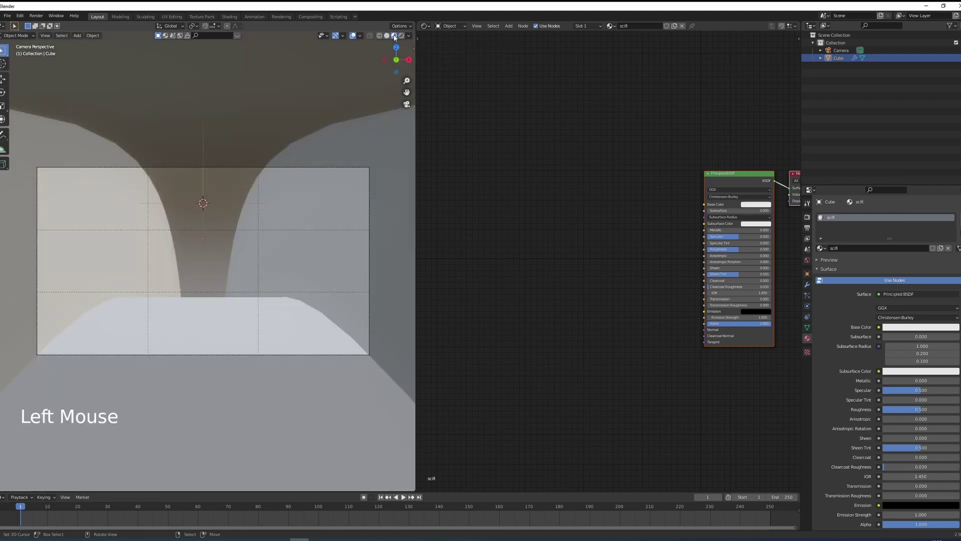
{"action": "left_click", "coordinate": [683, 202]}
{"action": "left_click", "coordinate": [730, 175]}
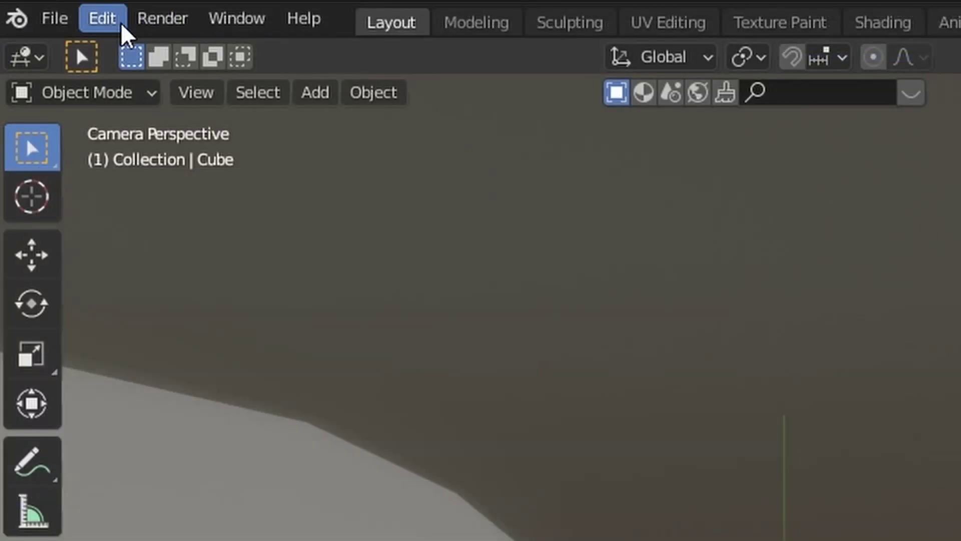
{"action": "left_click", "coordinate": [113, 22]}
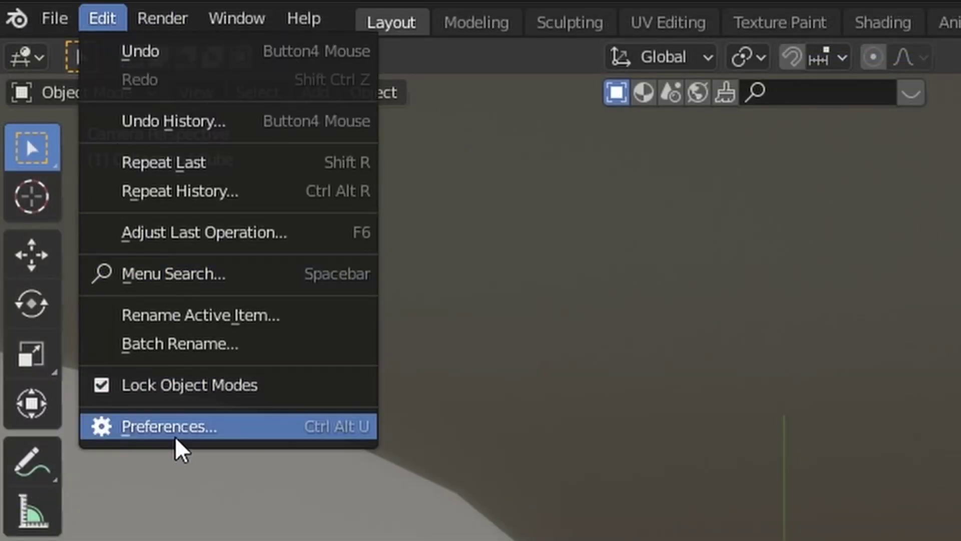
{"action": "left_click", "coordinate": [174, 426]}
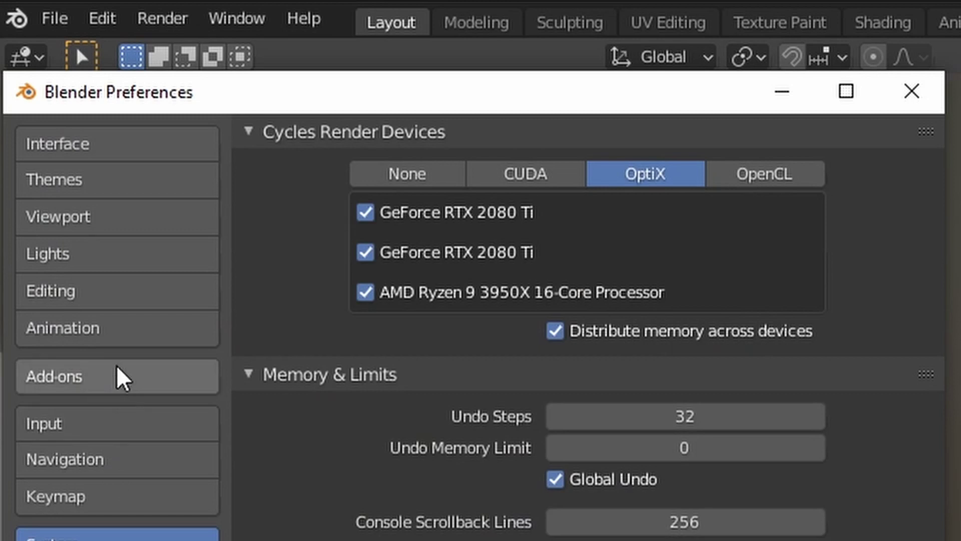
{"action": "left_click", "coordinate": [118, 375]}
{"action": "left_click", "coordinate": [766, 181]}
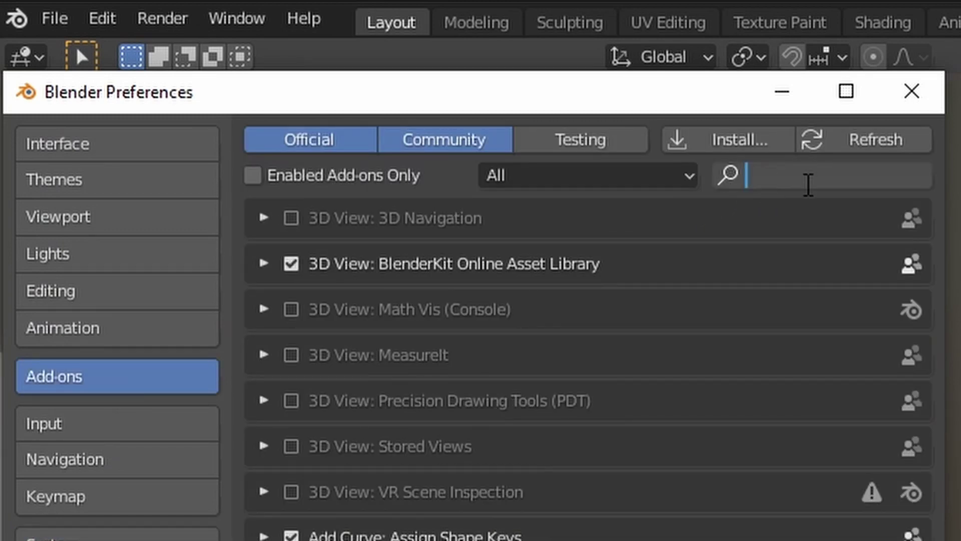
{"action": "type", "text": "node"}
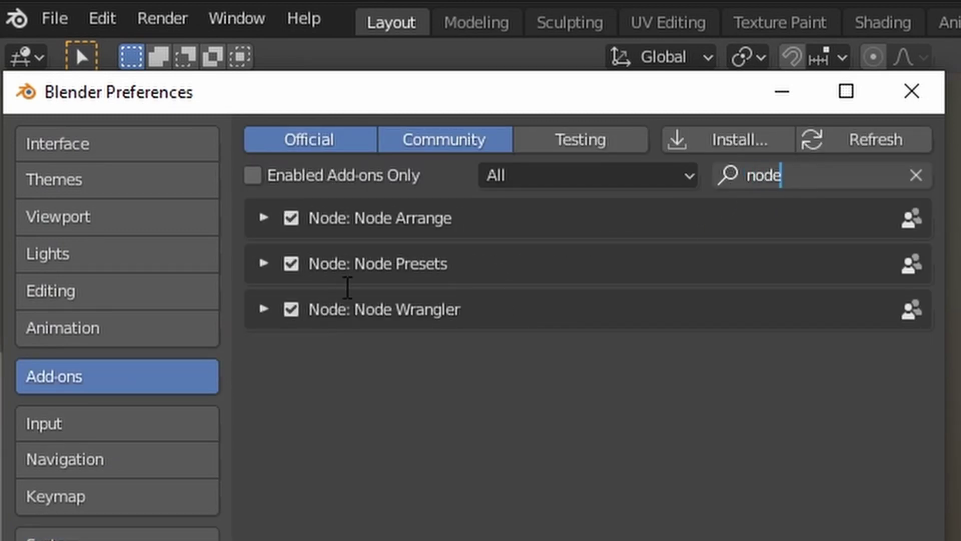
{"action": "left_click", "coordinate": [925, 91]}
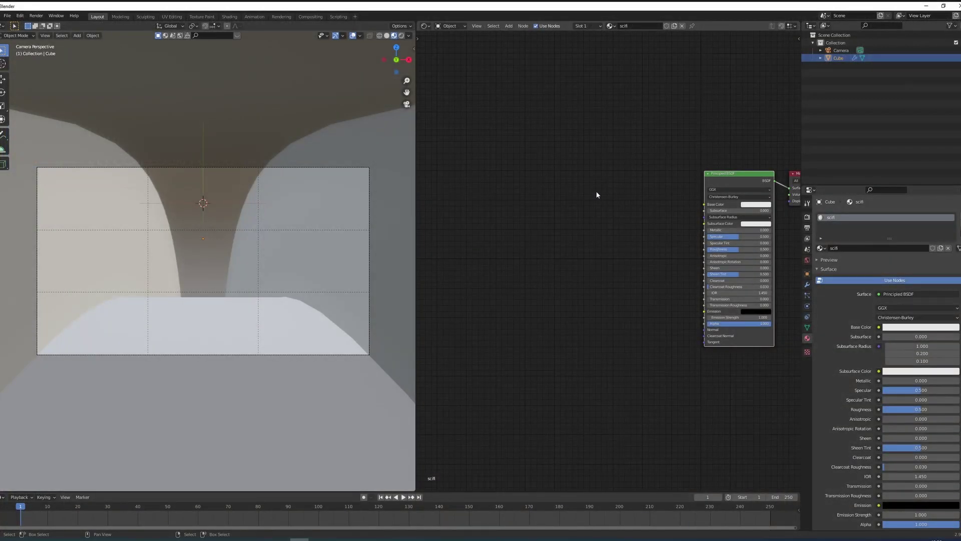
Step: Run Principled Texture Setup on the Principled BSDF with all seven sci-fi texture maps
{"action": "left_click", "coordinate": [724, 182]}
{"action": "left_click", "coordinate": [714, 174]}
{"action": "left_click_drag", "start_coordinate": [715, 175], "coordinate": [710, 173]}
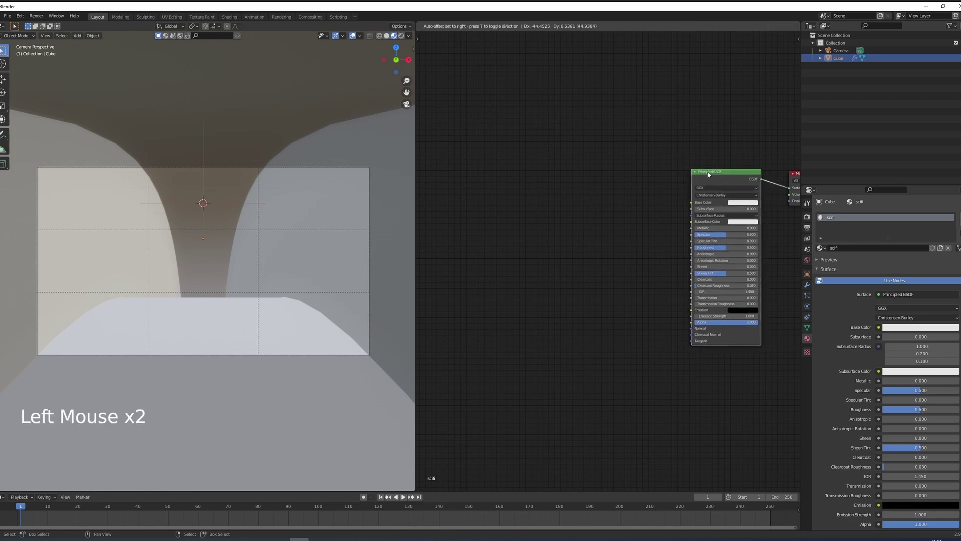
{"action": "key", "text": "shift"}
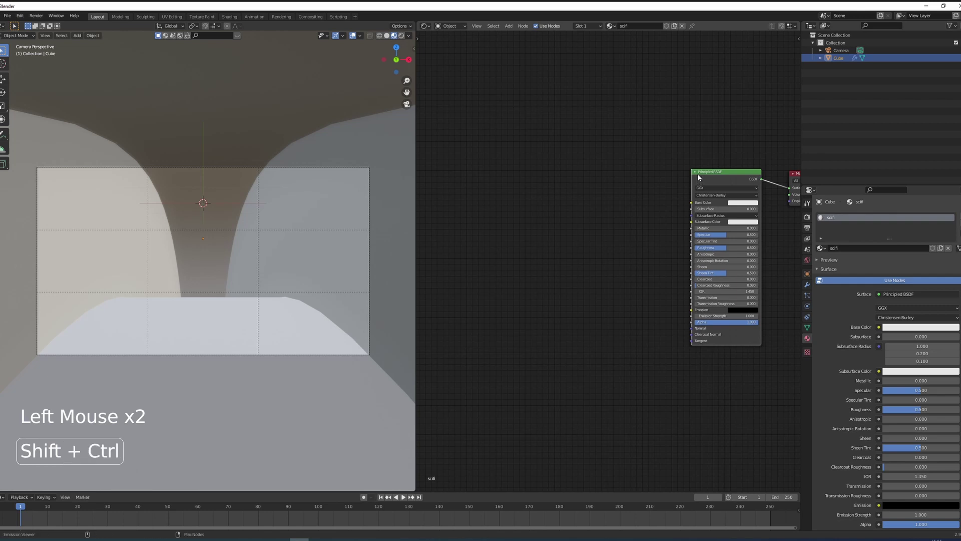
{"action": "key", "text": "ctrl+shift+t"}
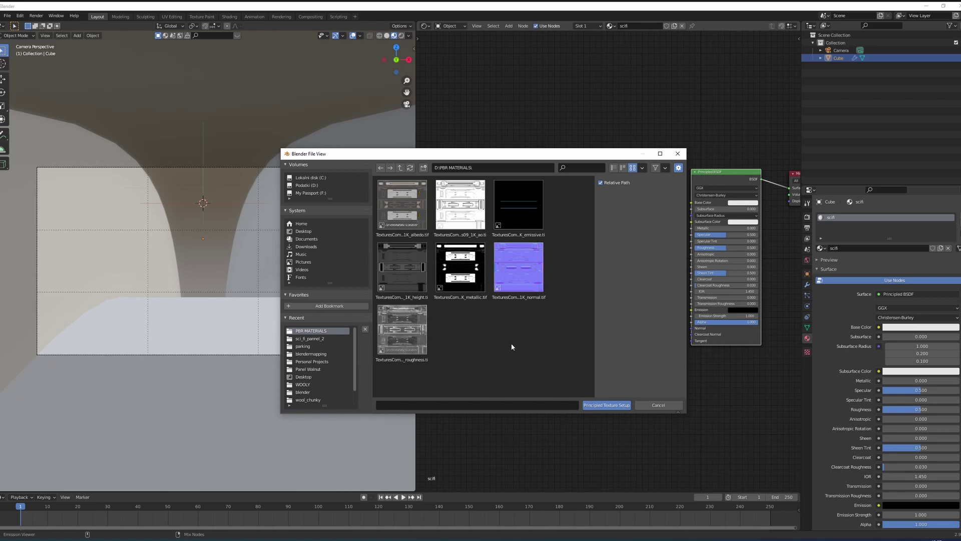
{"action": "left_click_drag", "start_coordinate": [544, 350], "coordinate": [402, 222]}
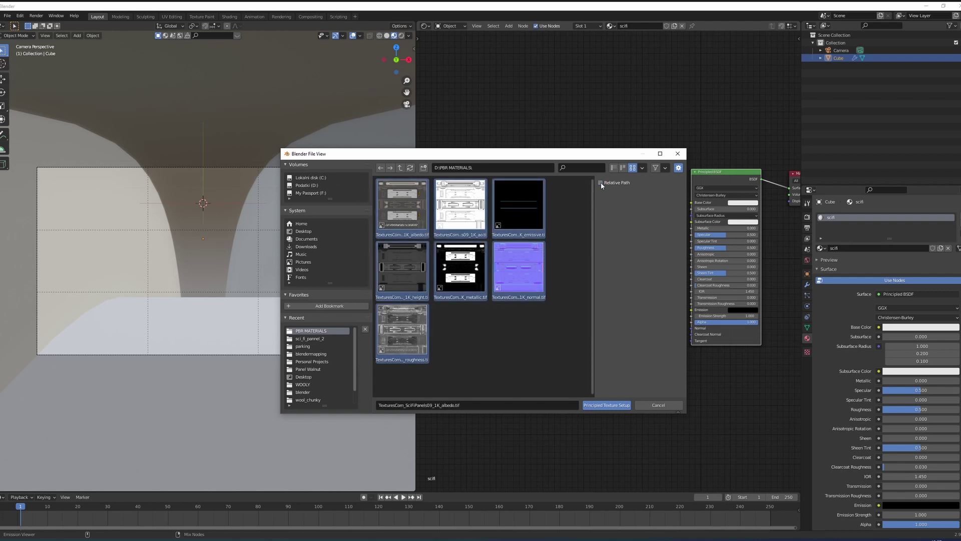
{"action": "left_click", "coordinate": [607, 406]}
Step: Duplicate the Displacement image node and load the emissive map into the copy
{"action": "middle_click_drag", "start_coordinate": [584, 359], "coordinate": [612, 315]}
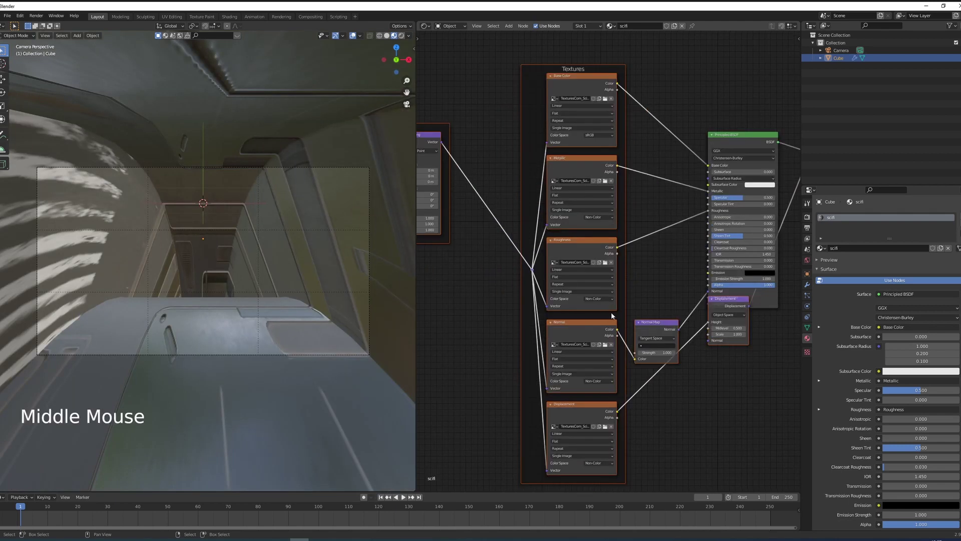
{"action": "left_click", "coordinate": [662, 297]}
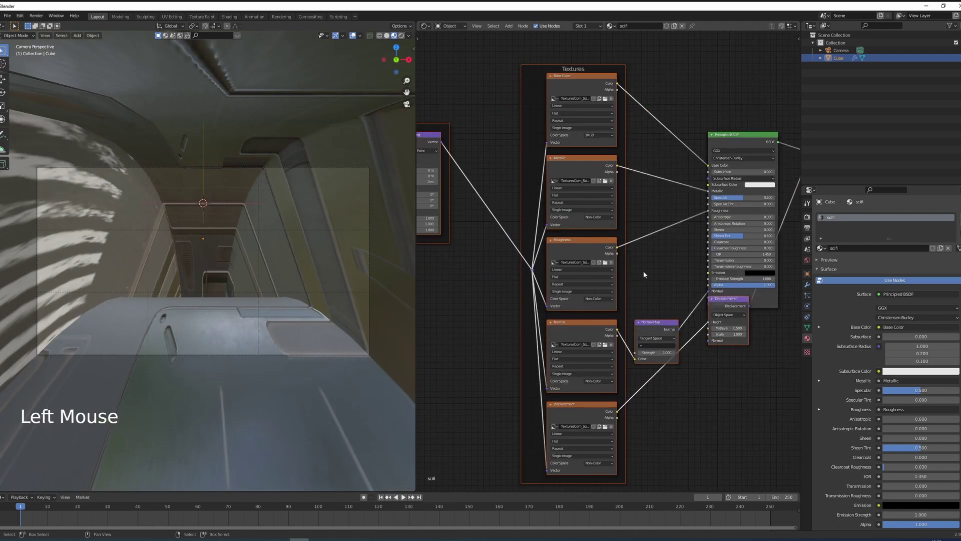
{"action": "middle_click_drag", "start_coordinate": [648, 280], "coordinate": [649, 204]}
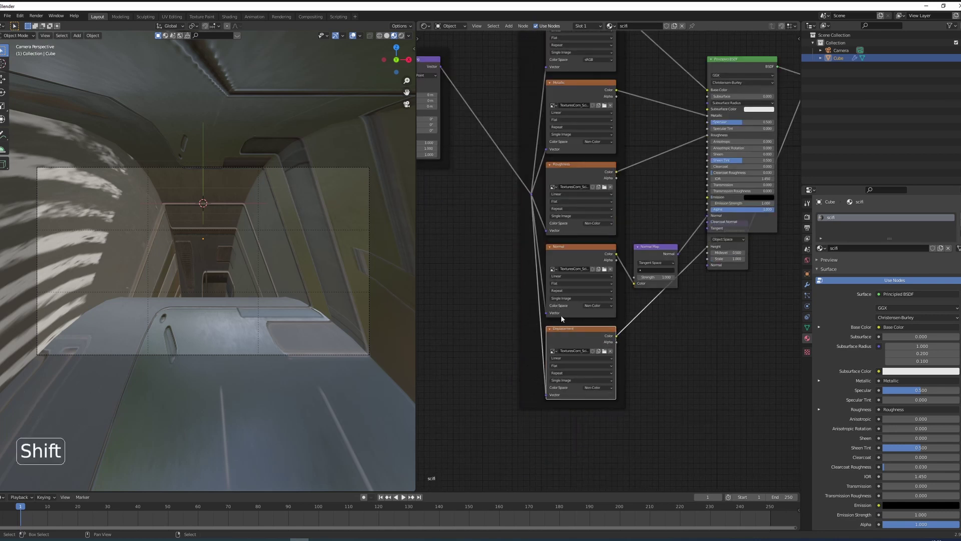
{"action": "key", "text": "shift+d"}
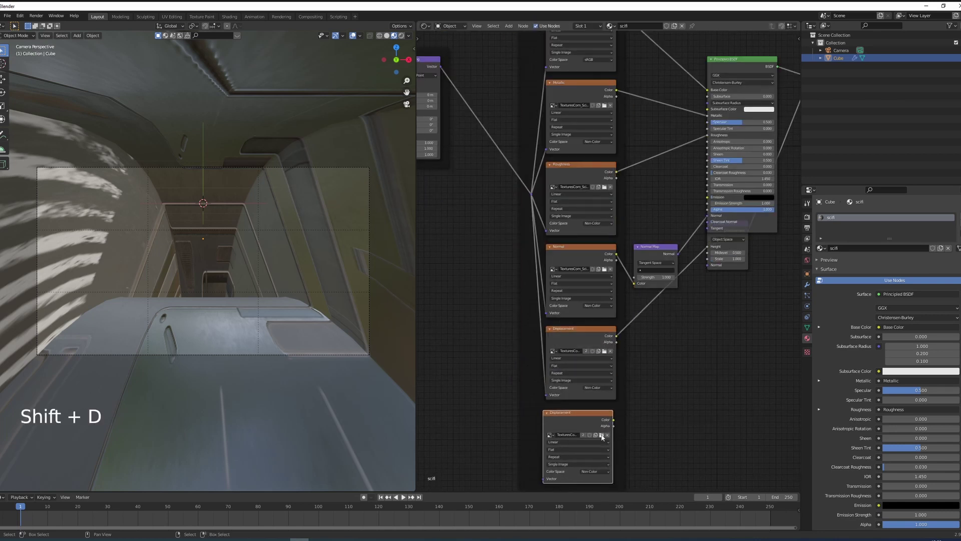
{"action": "left_click", "coordinate": [601, 436]}
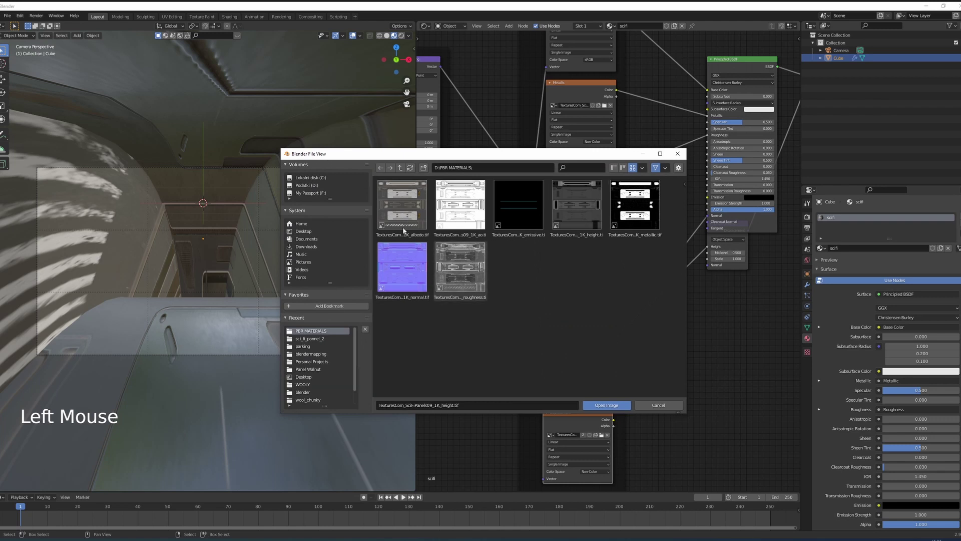
{"action": "double_click", "coordinate": [535, 209]}
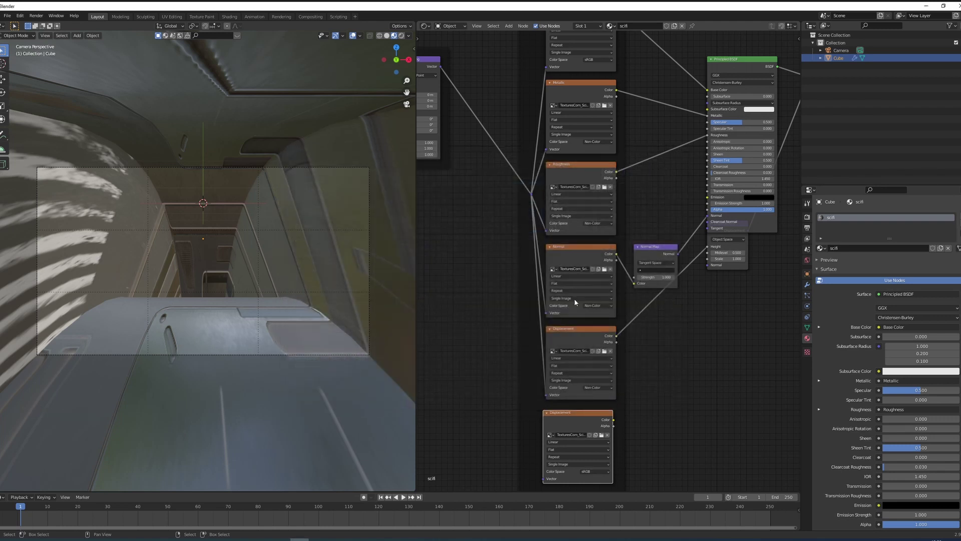
Step: Delete the old displacement map and Displacement node, and place the emissive node beneath Normal
{"action": "left_click", "coordinate": [580, 341]}
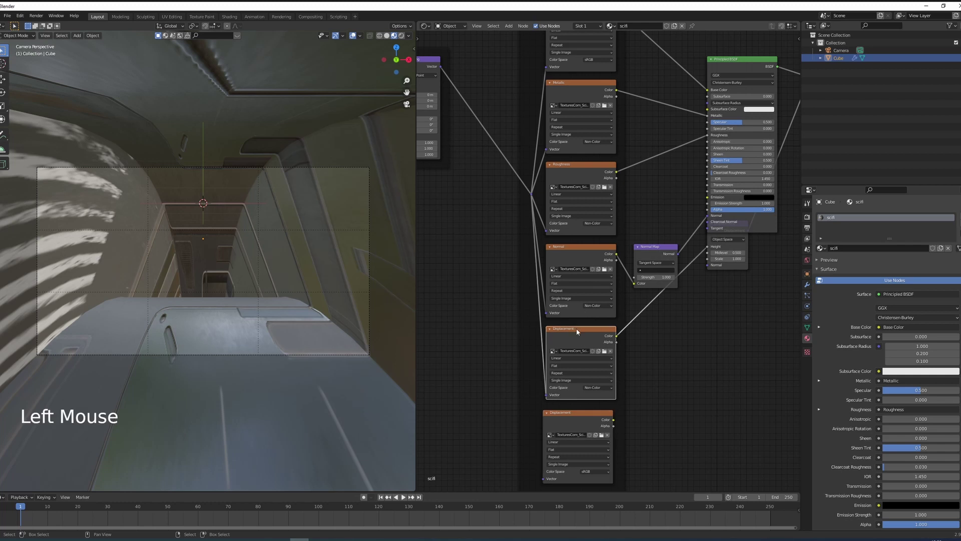
{"action": "key", "text": "x"}
{"action": "left_click", "coordinate": [732, 265]}
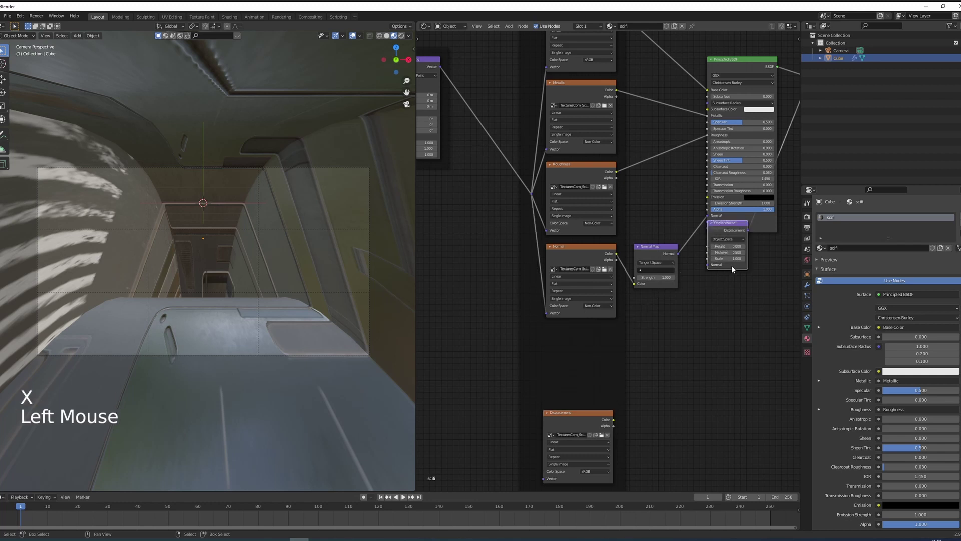
{"action": "key", "text": "x"}
{"action": "left_click_drag", "start_coordinate": [586, 412], "coordinate": [586, 338]}
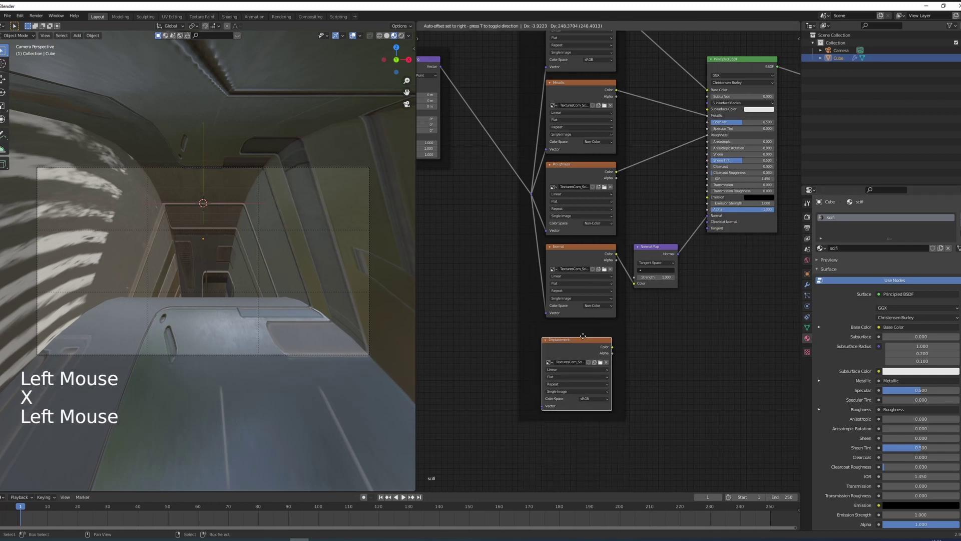
{"action": "middle_click_drag", "start_coordinate": [598, 337], "coordinate": [586, 369]}
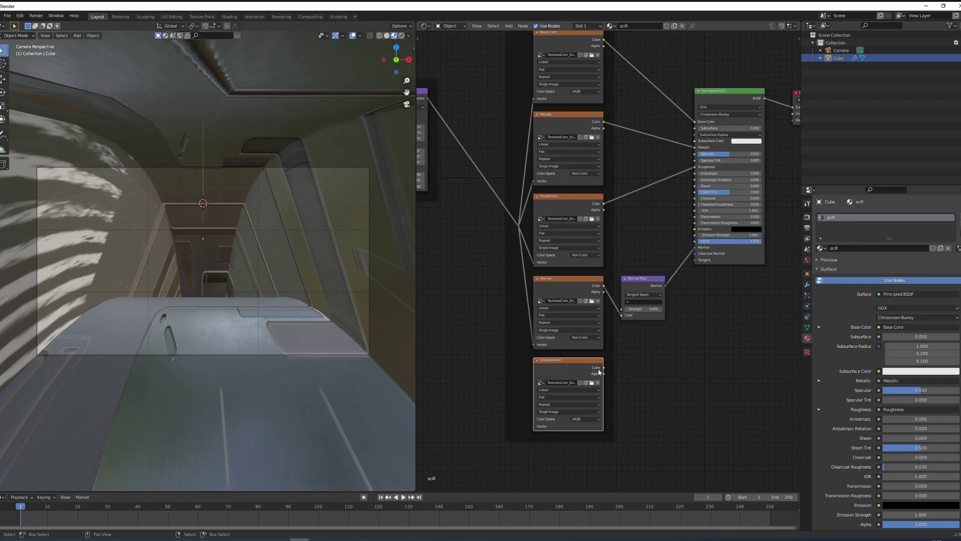
Step: Link the emissive texture's Color to the shader Emission and the Mapping vector to its Vector input
{"action": "mouse_move", "coordinate": [601, 370]}
{"action": "left_mouse_down"}
{"action": "mouse_move", "coordinate": [685, 224]}
{"action": "mouse_move", "coordinate": [696, 230]}
{"action": "left_mouse_up"}
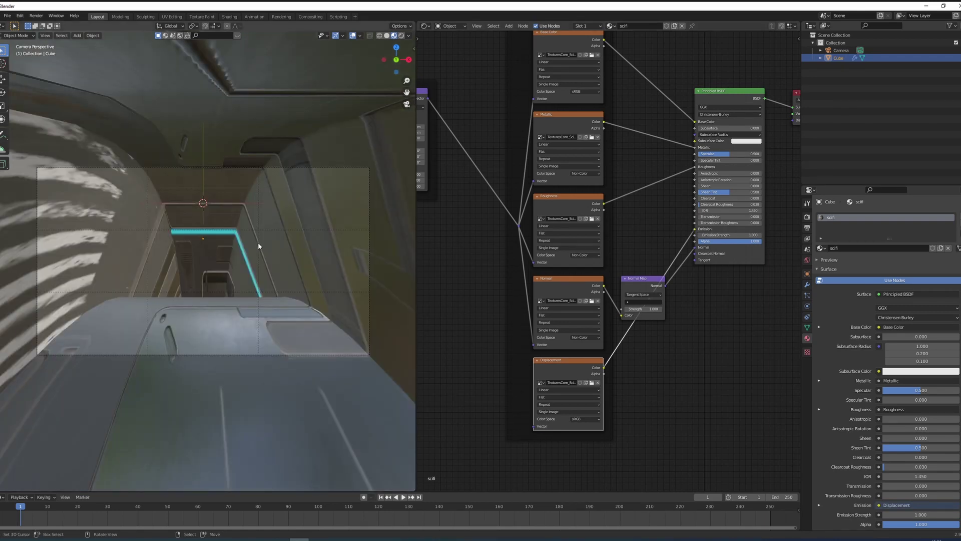
{"action": "middle_click_drag", "start_coordinate": [497, 240], "coordinate": [525, 240]}
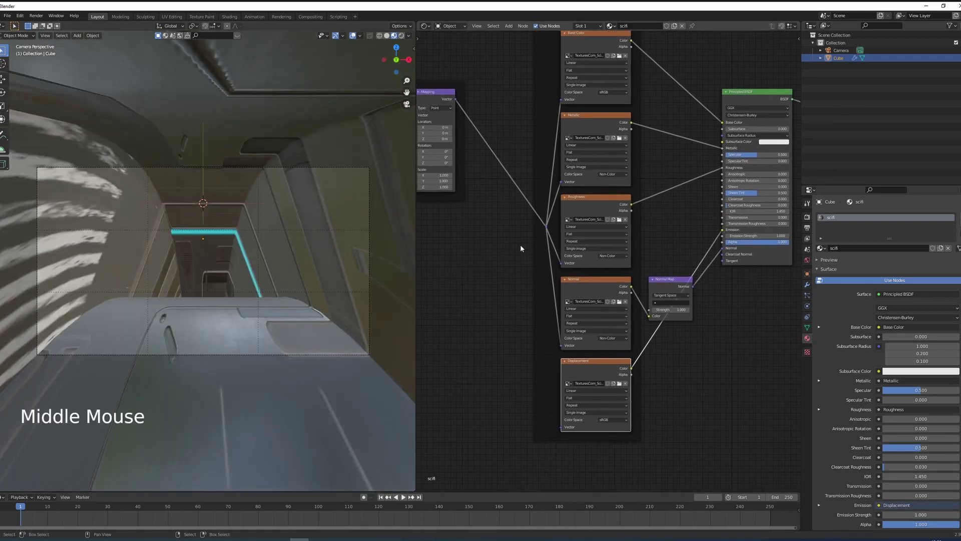
{"action": "left_click_drag", "start_coordinate": [546, 226], "coordinate": [563, 427]}
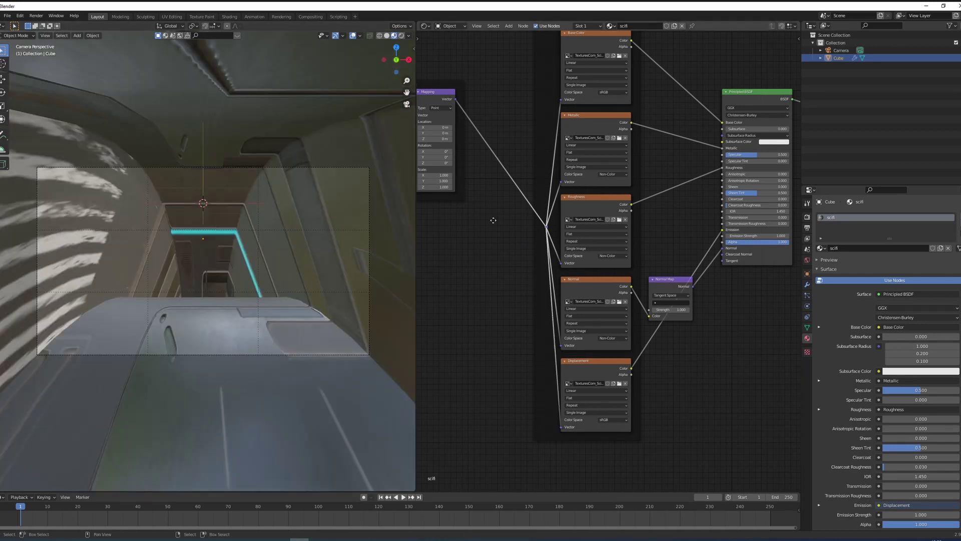
{"action": "middle_click_drag", "start_coordinate": [420, 118], "coordinate": [501, 191]}
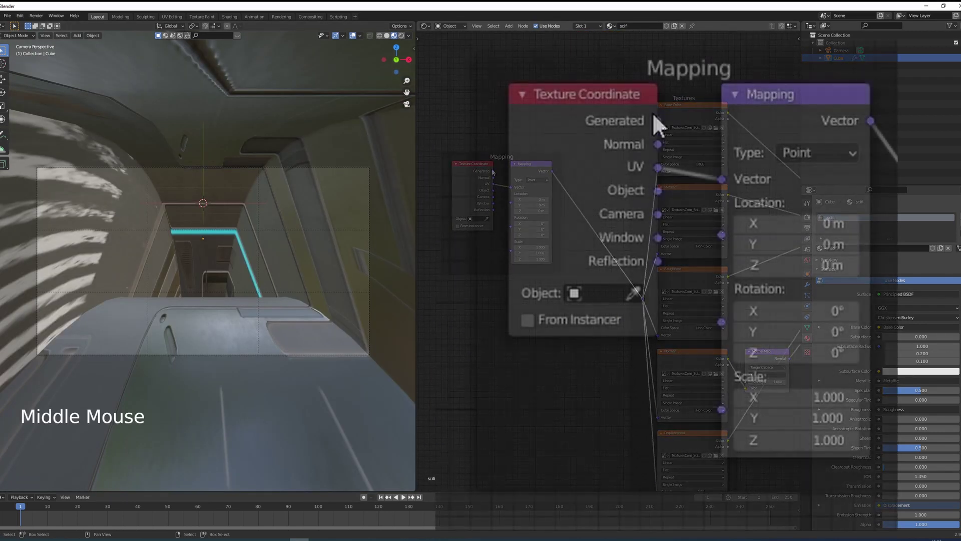
Step: Connect Generated coordinates to the Mapping node and rotate it 90° on Z and X
{"action": "mouse_move", "coordinate": [657, 121]}
{"action": "left_mouse_down"}
{"action": "mouse_move", "coordinate": [731, 182]}
{"action": "mouse_move", "coordinate": [723, 180]}
{"action": "left_mouse_up"}
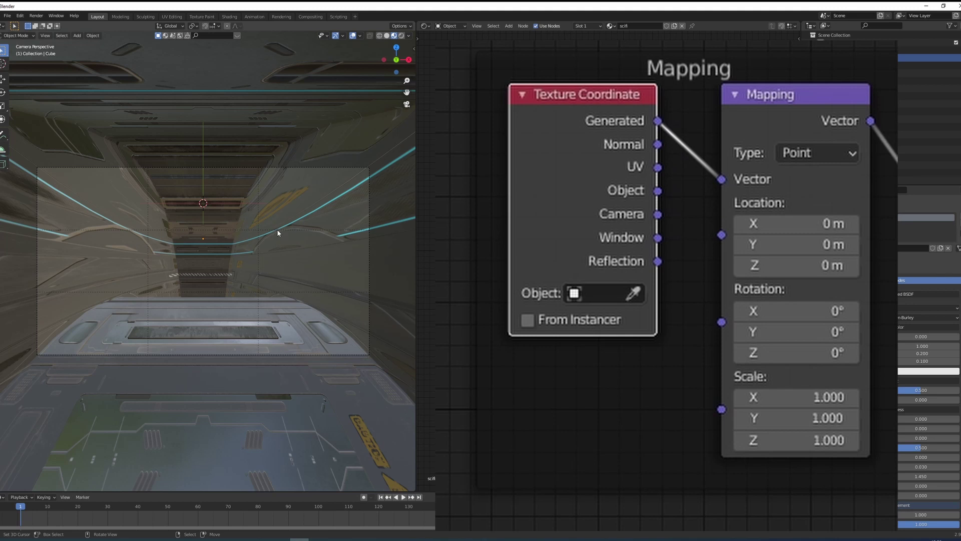
{"action": "left_click_drag", "start_coordinate": [793, 352], "coordinate": [863, 353], "text": "ctrl"}
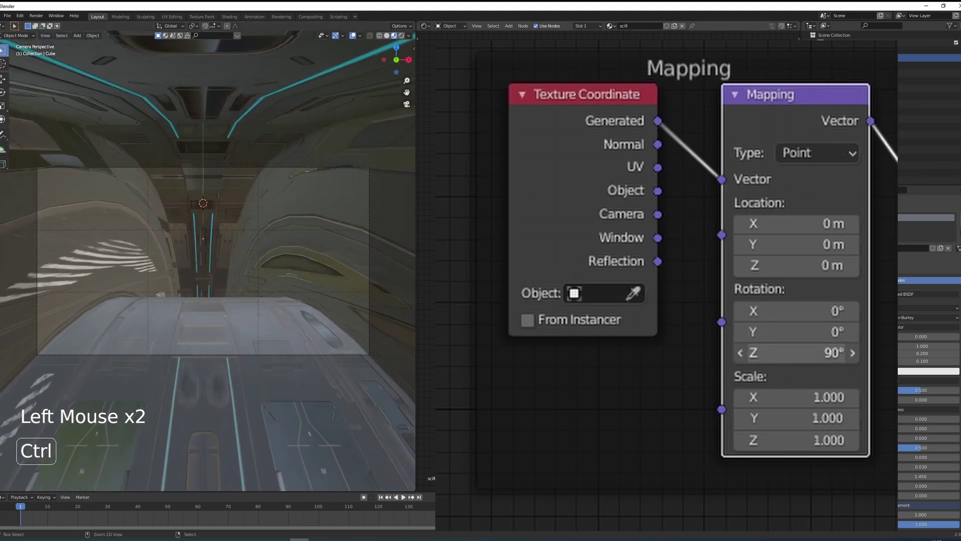
{"action": "left_click_drag", "start_coordinate": [796, 310], "coordinate": [848, 311], "text": "ctrl"}
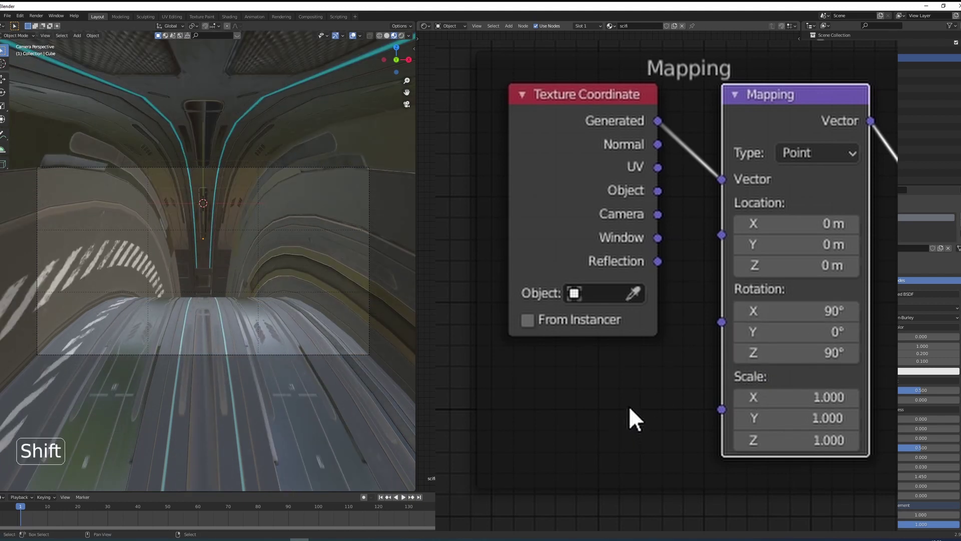
Step: Add a Value node set to 3 and link it to the Mapping Scale
{"action": "key", "text": "shift+a"}
{"action": "left_click", "coordinate": [621, 386]}
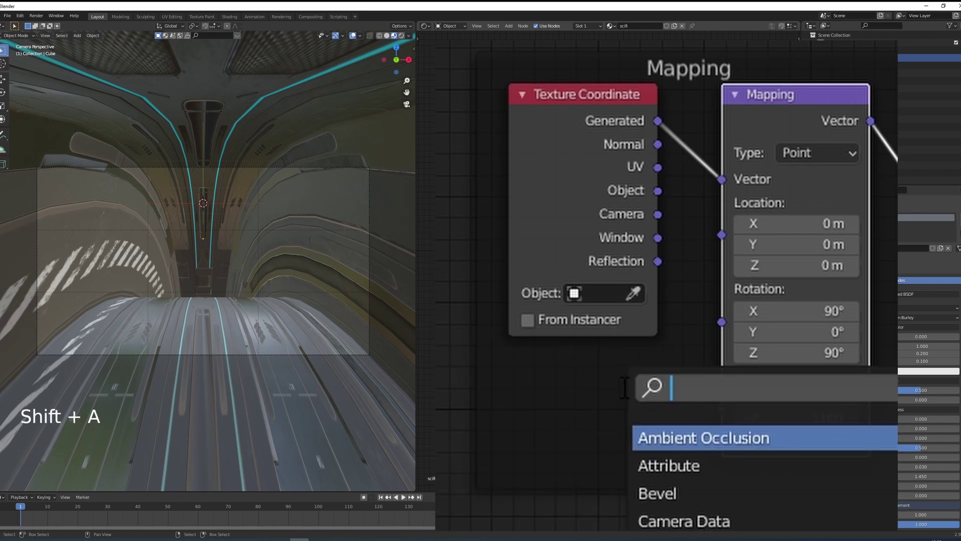
{"action": "type", "text": "va"}
{"action": "key", "text": "Return"}
{"action": "left_click", "coordinate": [544, 406]}
{"action": "left_click_drag", "start_coordinate": [649, 394], "coordinate": [721, 410]}
{"action": "mouse_move", "coordinate": [593, 426]}
{"action": "left_mouse_down", "text": "ctrl"}
{"action": "mouse_move", "coordinate": [624, 425]}
{"action": "mouse_move", "coordinate": [594, 427]}
{"action": "left_mouse_up", "text": "ctrl"}
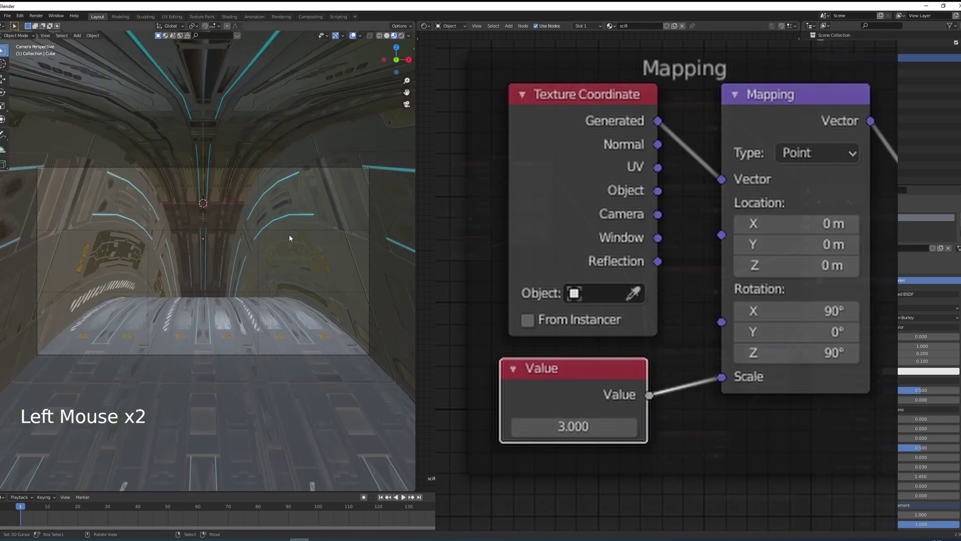
{"action": "scroll", "coordinate": [290, 238], "scroll_direction": "up", "scroll_amount": 2}
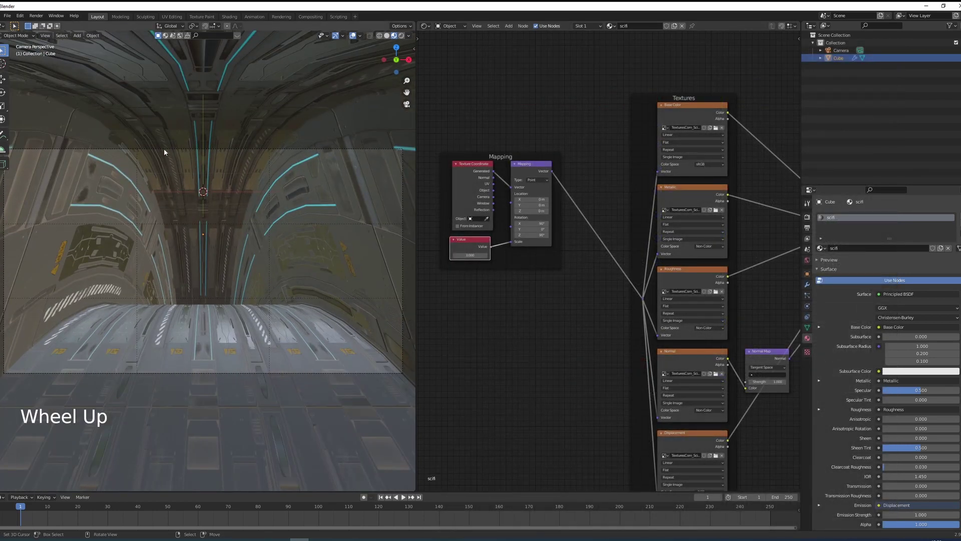
Step: Delete the Normal Map node and add a Bump node in its place
{"action": "middle_click_drag", "start_coordinate": [493, 266], "coordinate": [469, 235]}
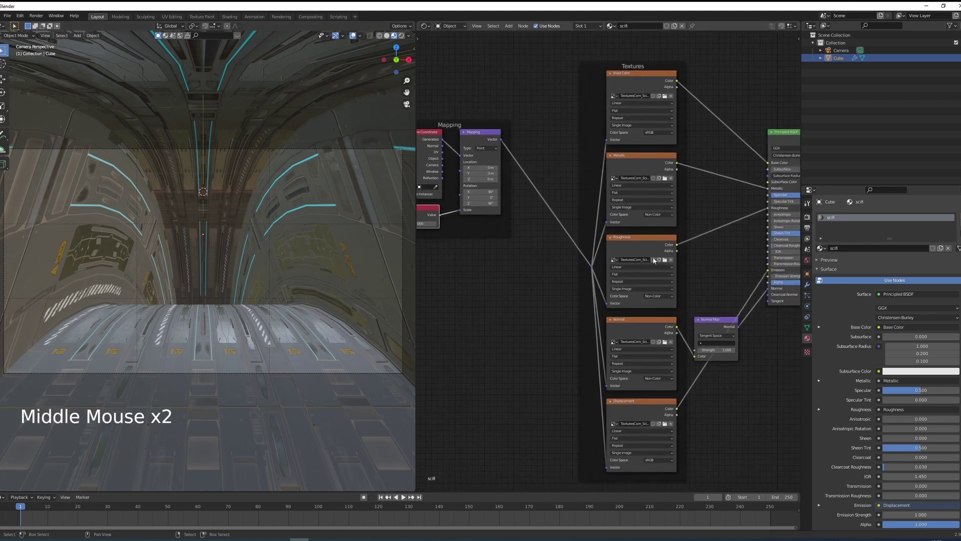
{"action": "middle_click_drag", "start_coordinate": [689, 266], "coordinate": [622, 304]}
{"action": "key", "text": "x"}
{"action": "key", "text": "shift+a"}
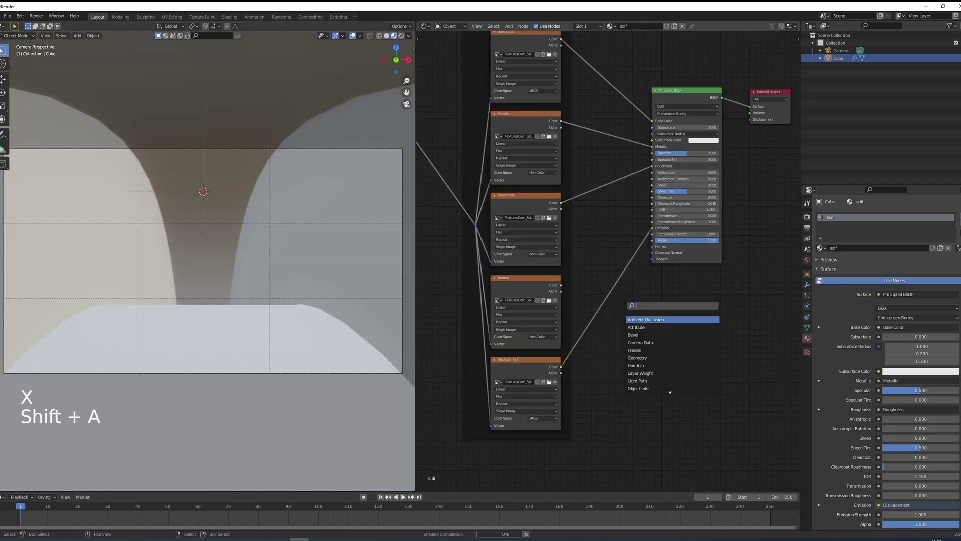
{"action": "type", "text": "bump"}
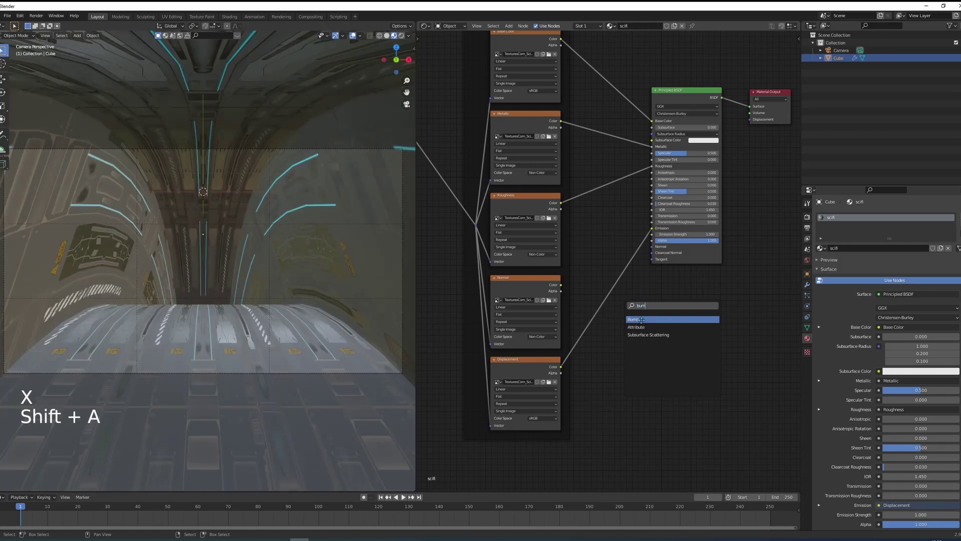
{"action": "key", "text": "Return"}
{"action": "left_click", "coordinate": [599, 226]}
Step: Wire the normal texture into Bump Height and Bump into the shader Normal, with strength 0.25
{"action": "left_click_drag", "start_coordinate": [560, 286], "coordinate": [579, 251]}
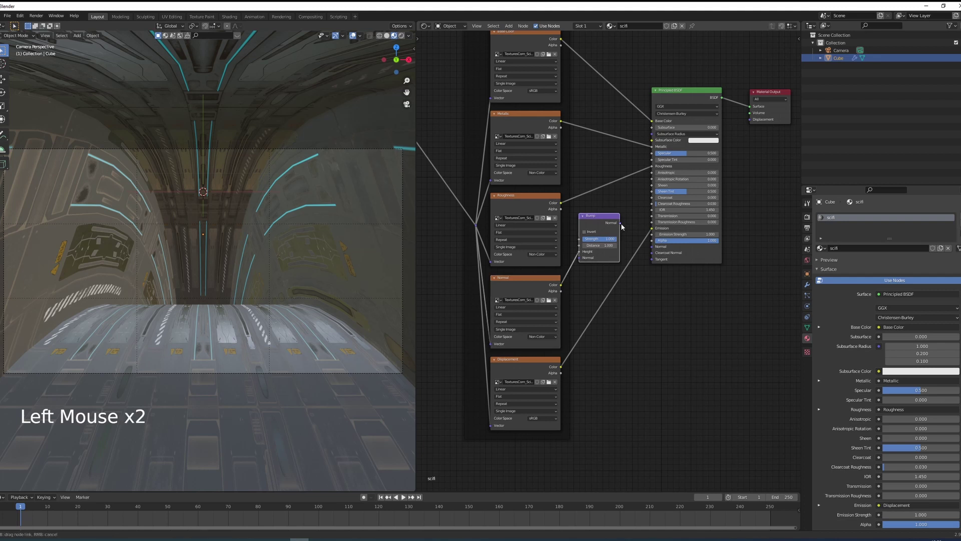
{"action": "left_click_drag", "start_coordinate": [619, 224], "coordinate": [652, 247]}
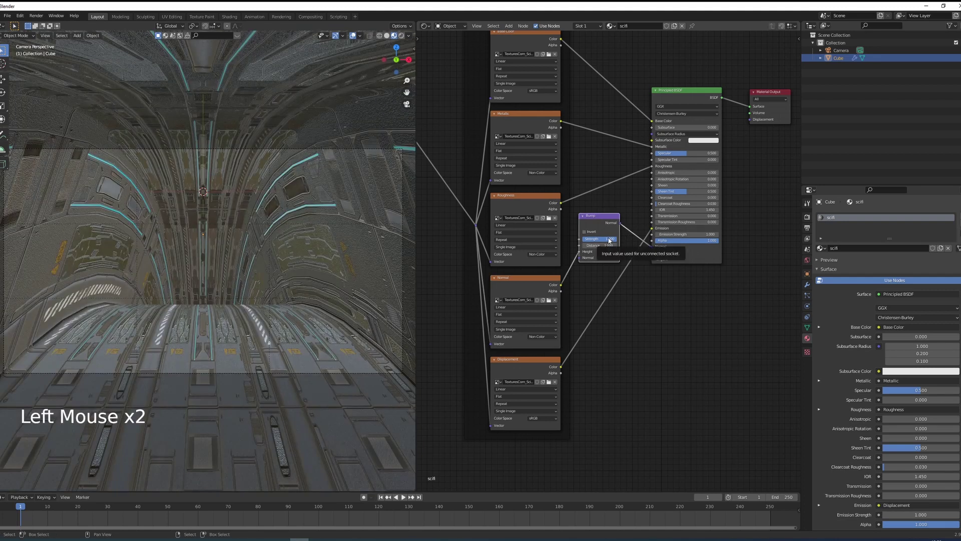
{"action": "left_click", "coordinate": [610, 239]}
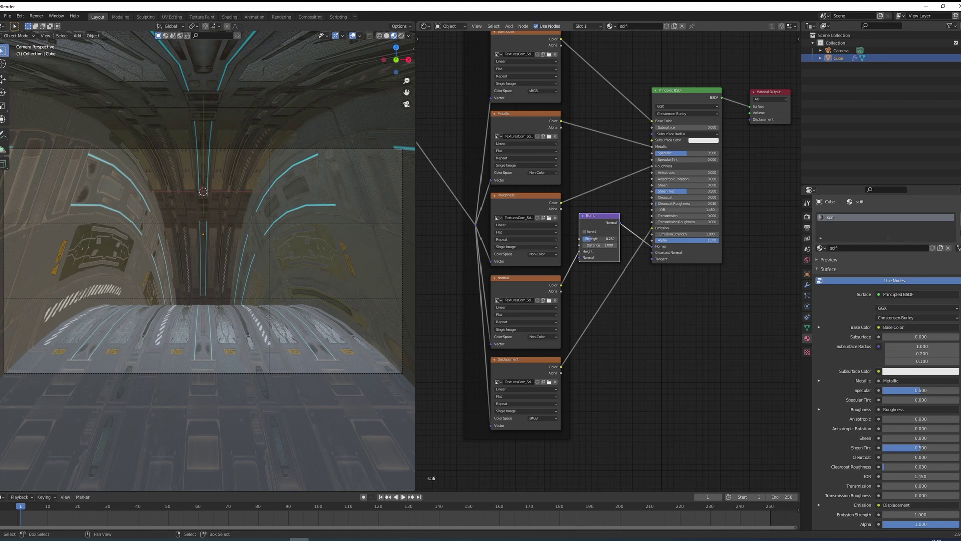
{"action": "middle_click_drag", "start_coordinate": [609, 240], "coordinate": [664, 293]}
{"action": "scroll", "coordinate": [614, 167], "scroll_direction": "up", "scroll_amount": 1}
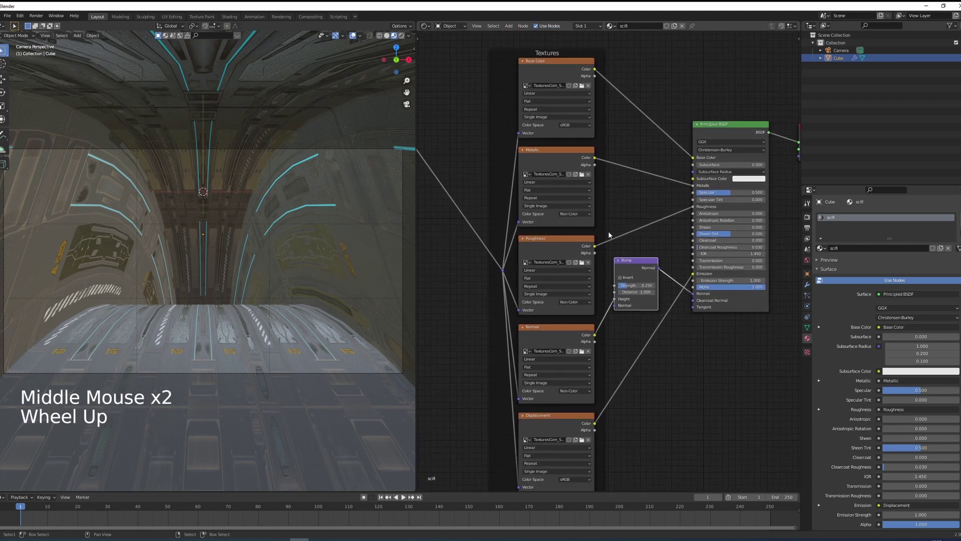
{"action": "middle_click_drag", "start_coordinate": [618, 261], "coordinate": [608, 176]}
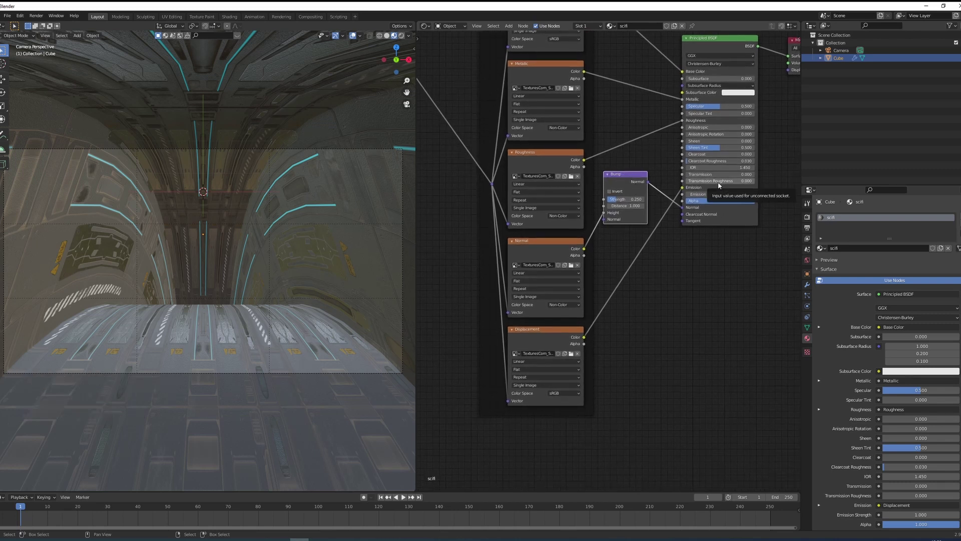
Step: Enable Eevee Ambient Occlusion, Bloom and Screen Space Reflections with higher trace precision
{"action": "left_click", "coordinate": [808, 217]}
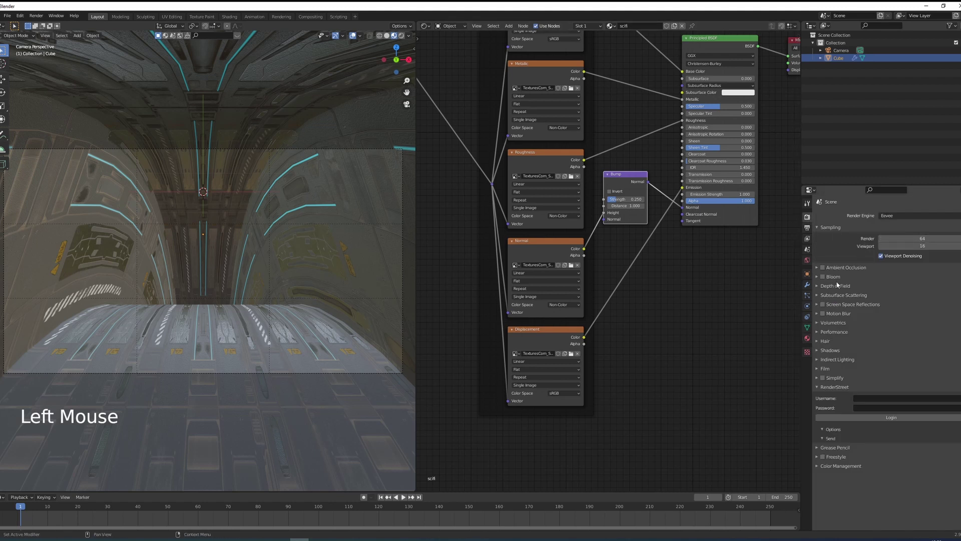
{"action": "left_click", "coordinate": [822, 268]}
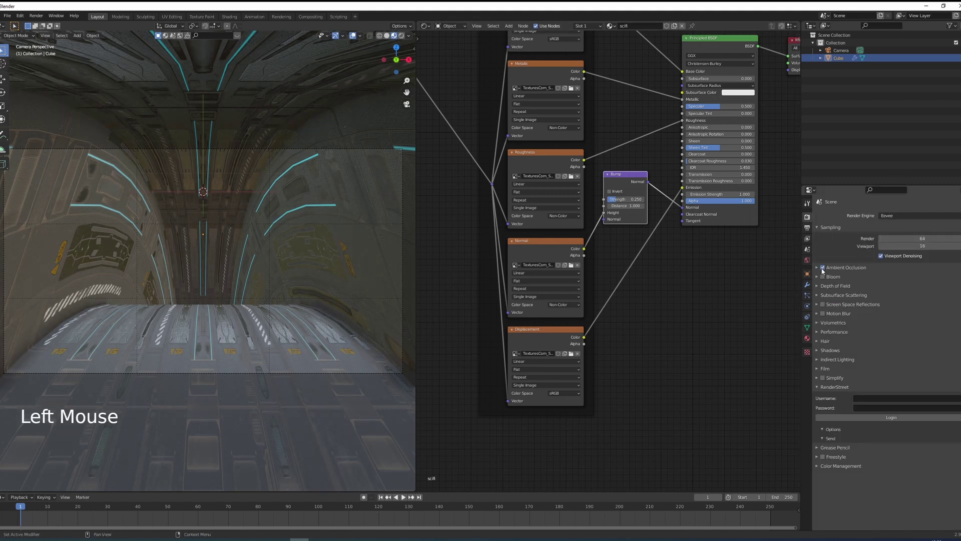
{"action": "left_click", "coordinate": [823, 277]}
{"action": "left_click", "coordinate": [817, 303]}
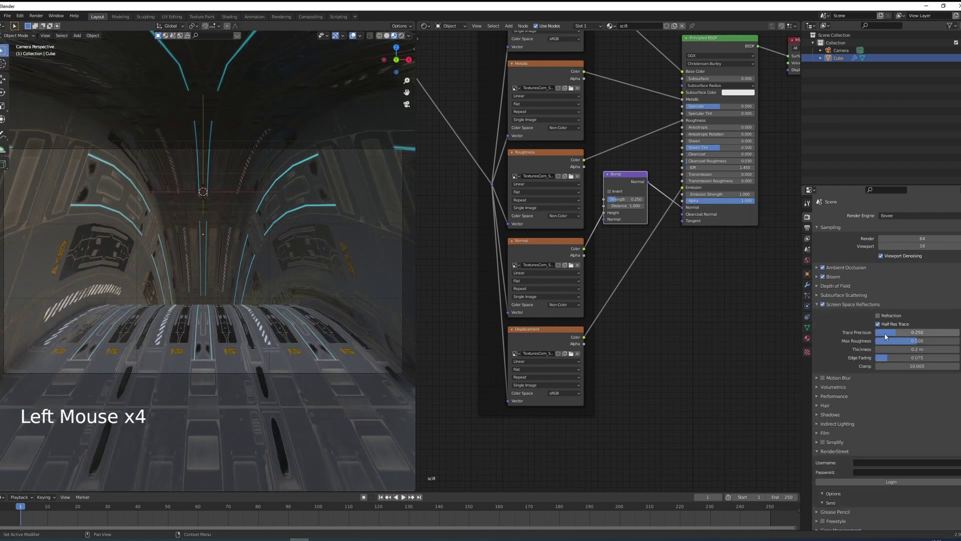
{"action": "left_click_drag", "start_coordinate": [888, 332], "coordinate": [959, 332]}
{"action": "left_click", "coordinate": [902, 304]}
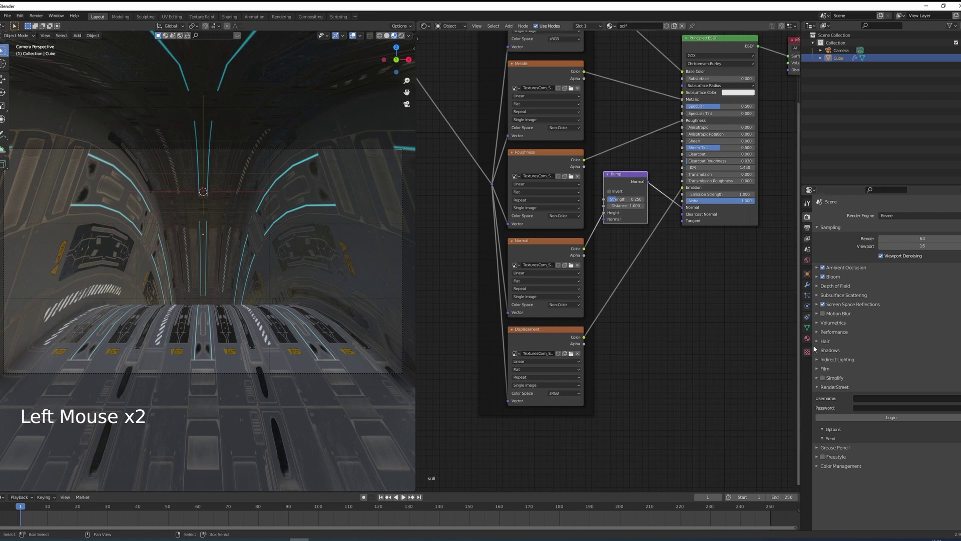
Step: Preview the tunnel in rendered shading and raise the Emission Strength to about 80
{"action": "left_click", "coordinate": [400, 35]}
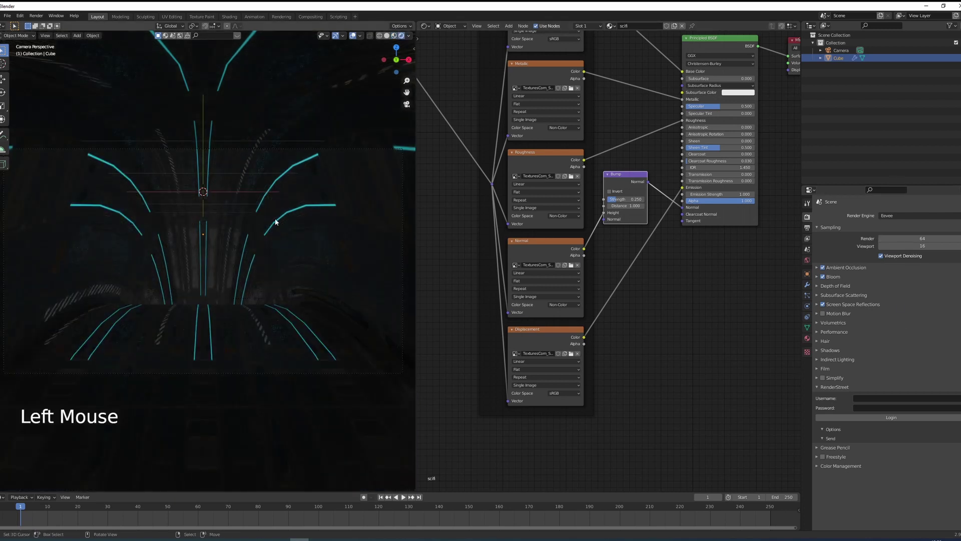
{"action": "scroll", "coordinate": [271, 228], "scroll_direction": "down", "scroll_amount": 1}
{"action": "scroll", "coordinate": [269, 236], "scroll_direction": "down", "scroll_amount": 1}
{"action": "scroll", "coordinate": [268, 236], "scroll_direction": "up", "scroll_amount": 2}
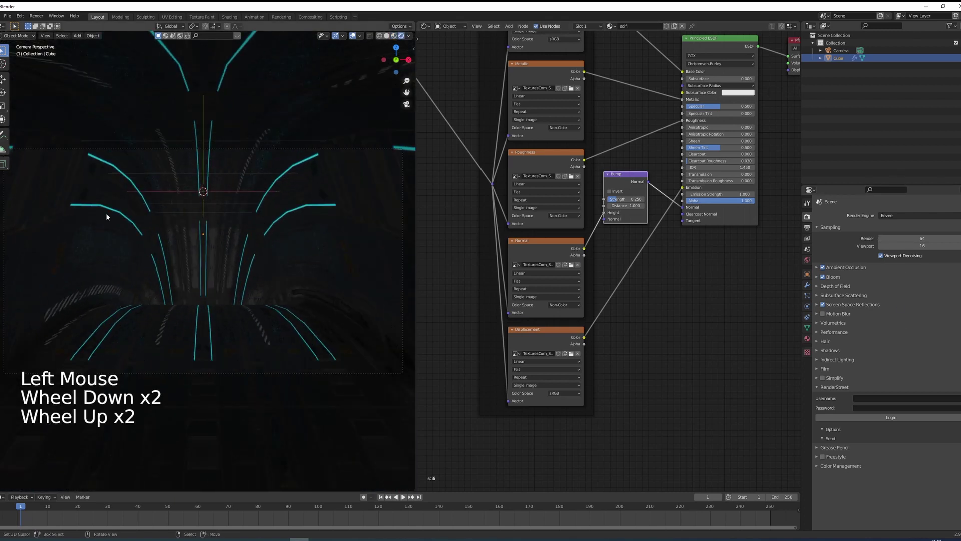
{"action": "middle_click_drag", "start_coordinate": [451, 225], "coordinate": [469, 260]}
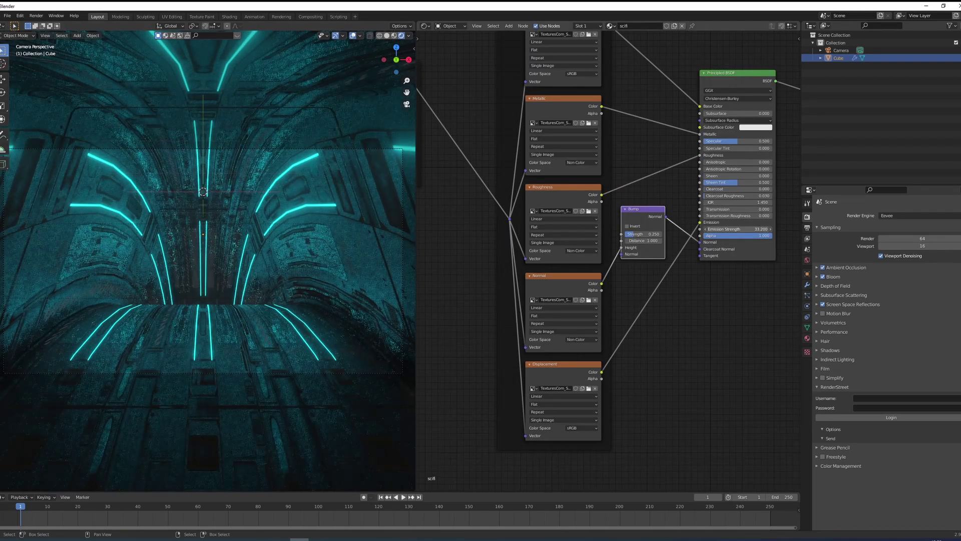
{"action": "left_click_drag", "start_coordinate": [739, 229], "coordinate": [755, 228], "text": "ctrl"}
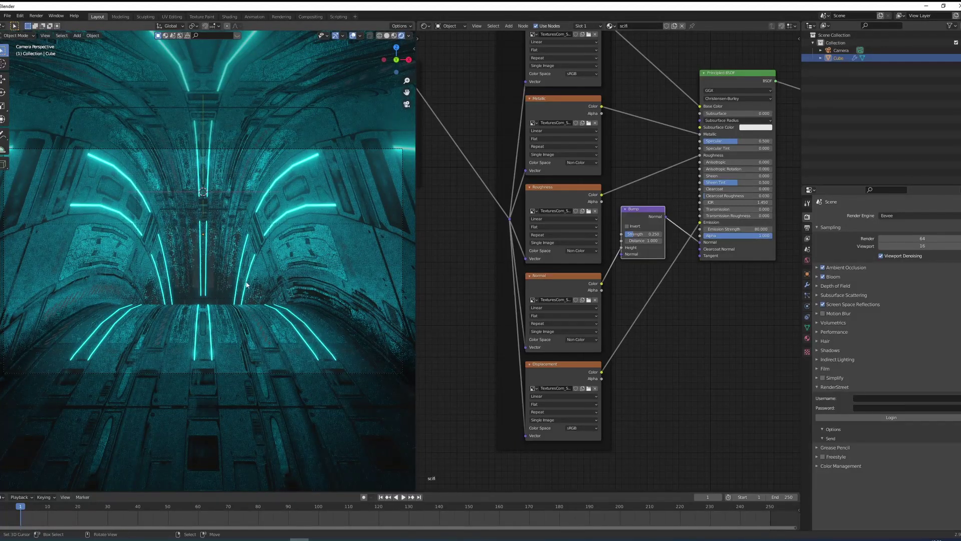
{"action": "scroll", "coordinate": [253, 188], "scroll_direction": "down", "scroll_amount": 2}
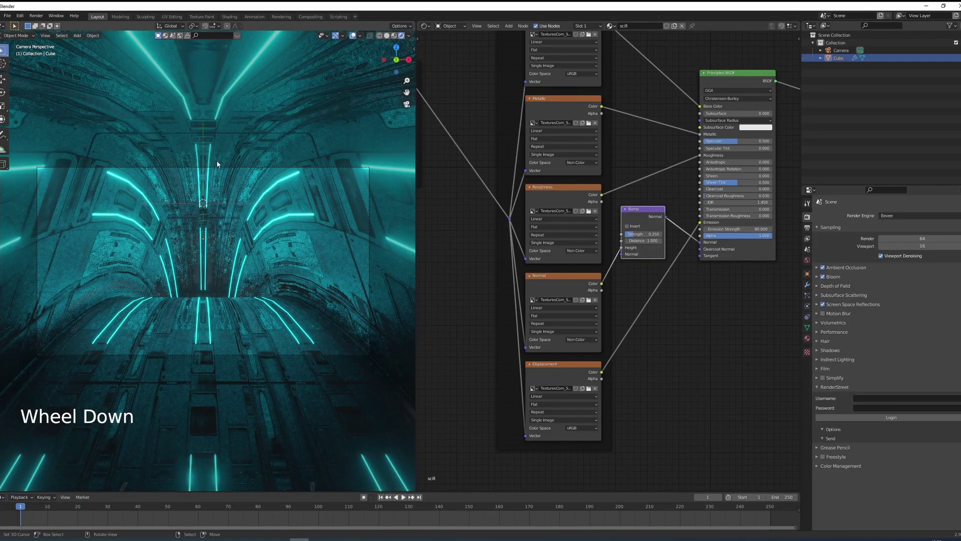
Step: Set the tunnel's Subdivision modifier viewport level to 4
{"action": "left_click", "coordinate": [807, 285]}
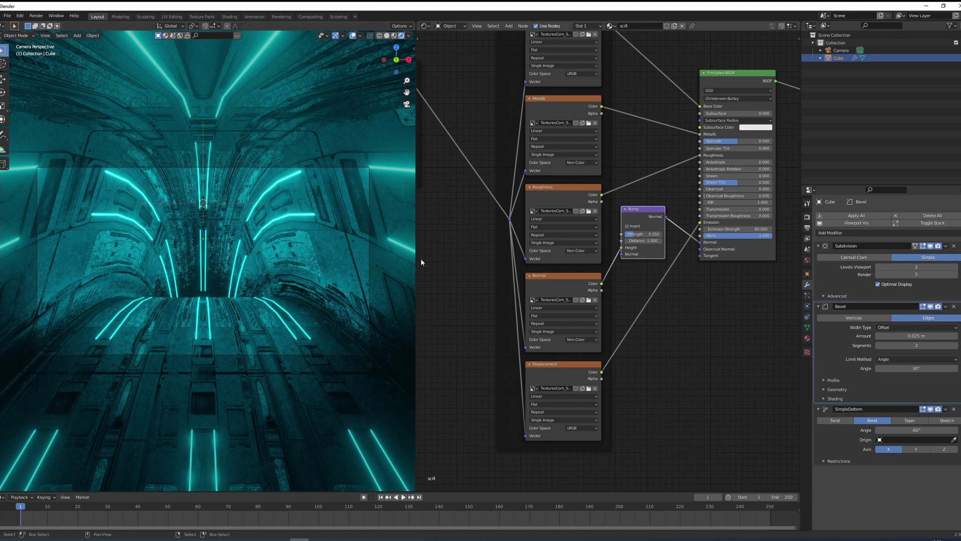
{"action": "left_click", "coordinate": [957, 267]}
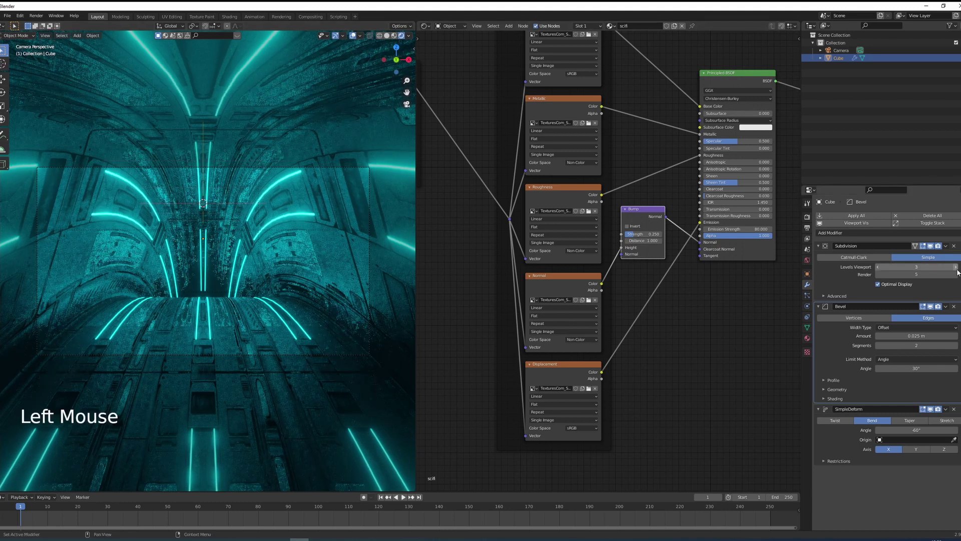
{"action": "scroll", "coordinate": [339, 159], "scroll_direction": "up", "scroll_amount": 2}
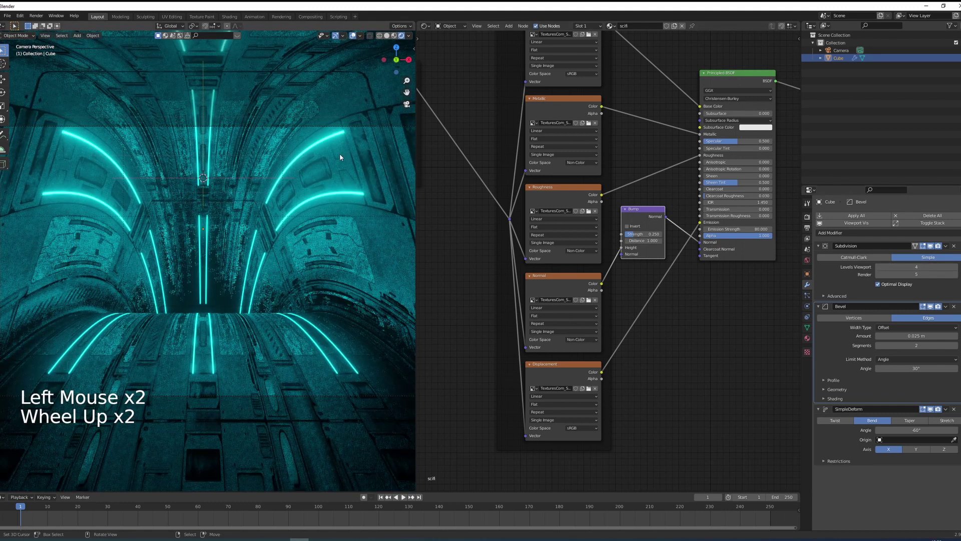
{"action": "scroll", "coordinate": [310, 180], "scroll_direction": "down", "scroll_amount": 3}
{"action": "mouse_move", "coordinate": [310, 180]}
{"action": "middle_mouse_down", "text": "shift"}
{"action": "mouse_move", "coordinate": [289, 259]}
{"action": "mouse_move", "coordinate": [294, 267]}
{"action": "middle_mouse_up", "text": "shift"}
{"action": "scroll", "coordinate": [289, 259], "scroll_direction": "up", "scroll_amount": 2}
{"action": "scroll", "coordinate": [294, 273], "scroll_direction": "down", "scroll_amount": 1}
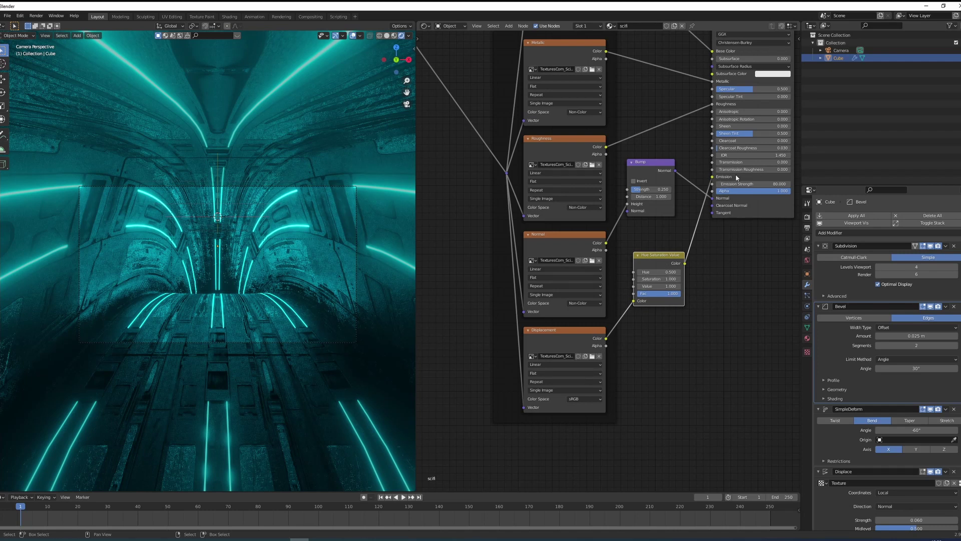
Step: Sweep the glow's hue back to 0 and lower saturation to 0.710
{"action": "left_click_drag", "start_coordinate": [669, 273], "coordinate": [721, 272], "text": "shift"}
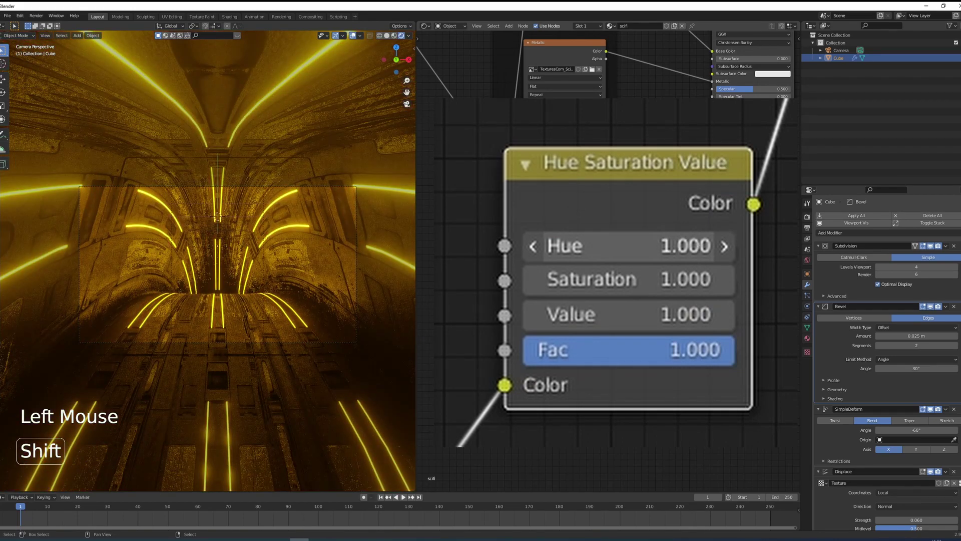
{"action": "left_click_drag", "start_coordinate": [684, 246], "coordinate": [601, 246], "text": "shift"}
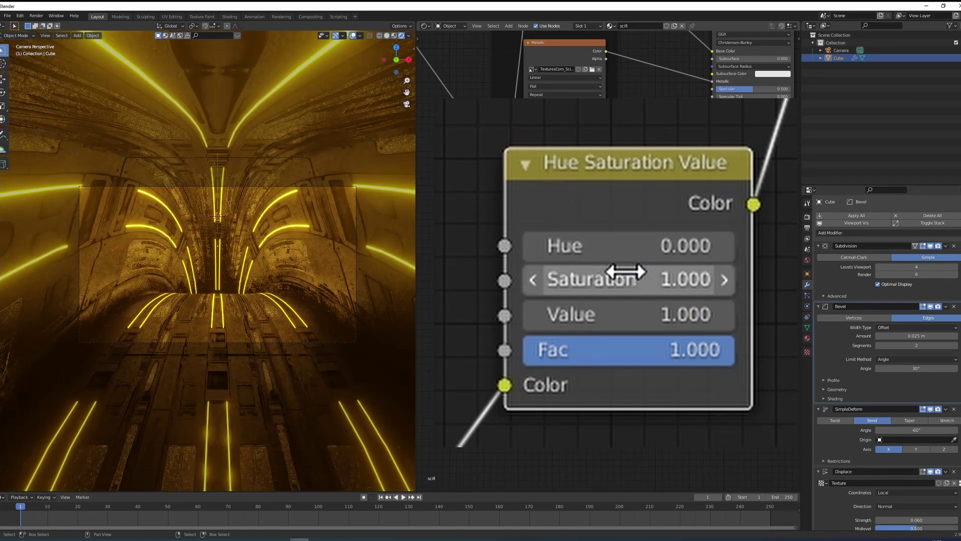
{"action": "mouse_move", "coordinate": [628, 278]}
{"action": "left_mouse_down", "text": "shift"}
{"action": "mouse_move", "coordinate": [571, 279]}
{"action": "mouse_move", "coordinate": [610, 279]}
{"action": "left_mouse_up", "text": "shift"}
{"action": "scroll", "coordinate": [252, 262], "scroll_direction": "up", "scroll_amount": 2}
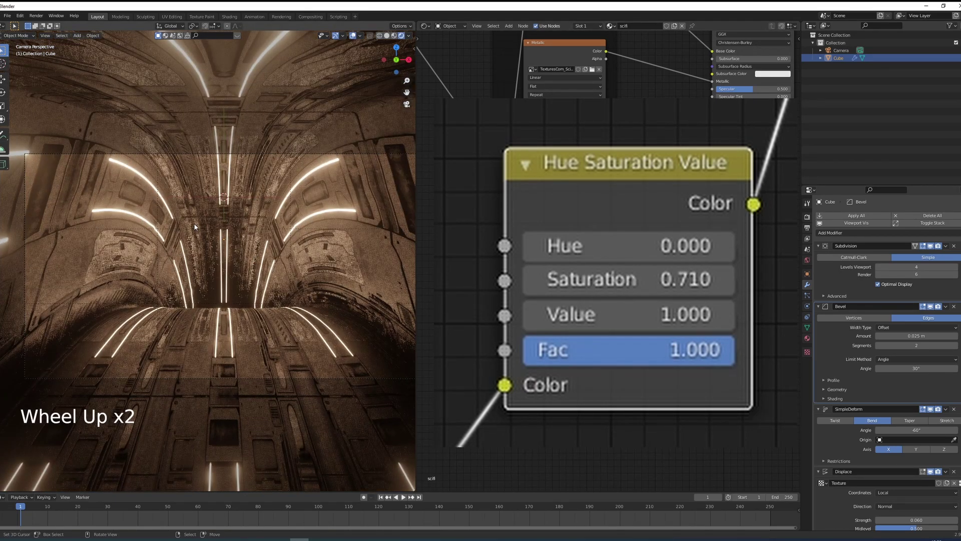
{"action": "scroll", "coordinate": [195, 226], "scroll_direction": "down", "scroll_amount": 1}
{"action": "scroll", "coordinate": [496, 233], "scroll_direction": "down", "scroll_amount": 3}
Step: Split the node editor and make the top area a Graph Editor
{"action": "middle_click_drag", "start_coordinate": [496, 234], "coordinate": [586, 283]}
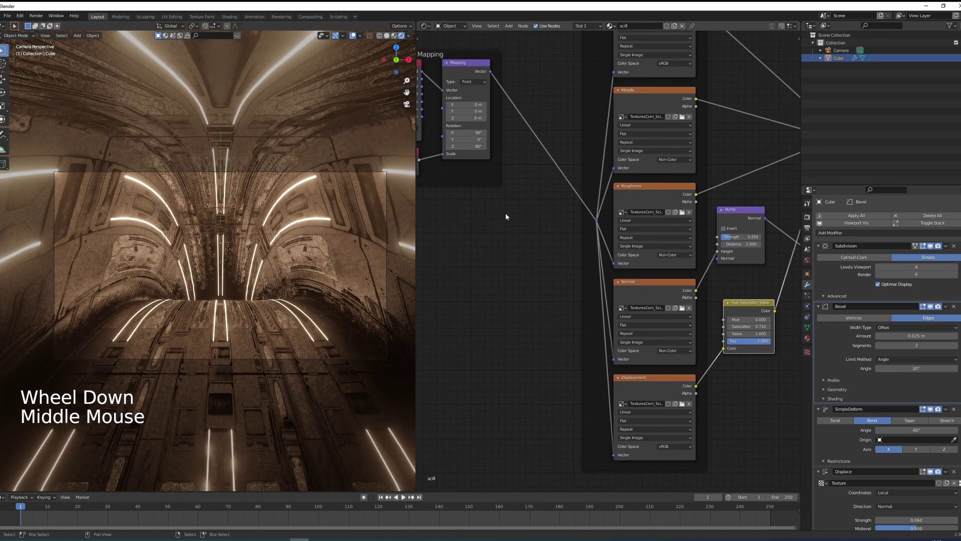
{"action": "middle_click_drag", "start_coordinate": [454, 223], "coordinate": [477, 251]}
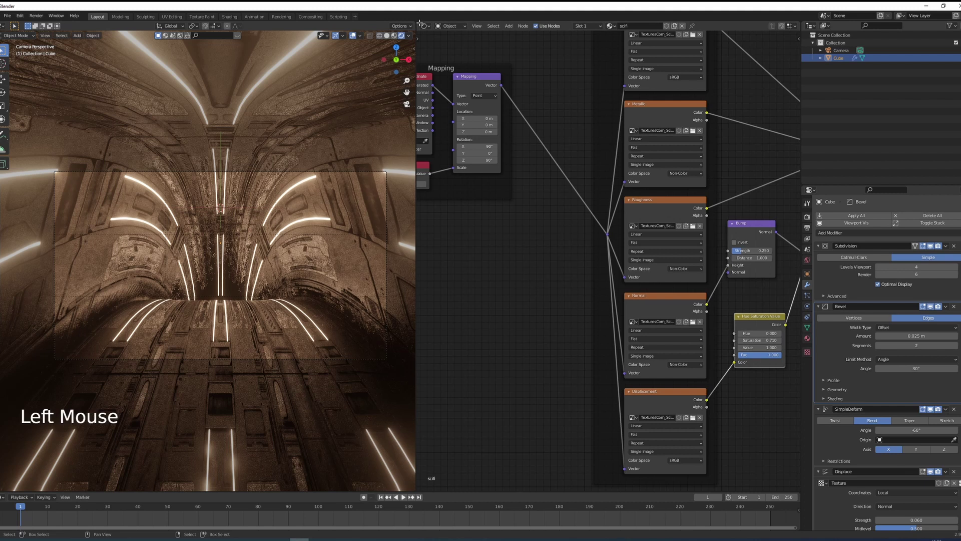
{"action": "left_click_drag", "start_coordinate": [420, 24], "coordinate": [424, 149]}
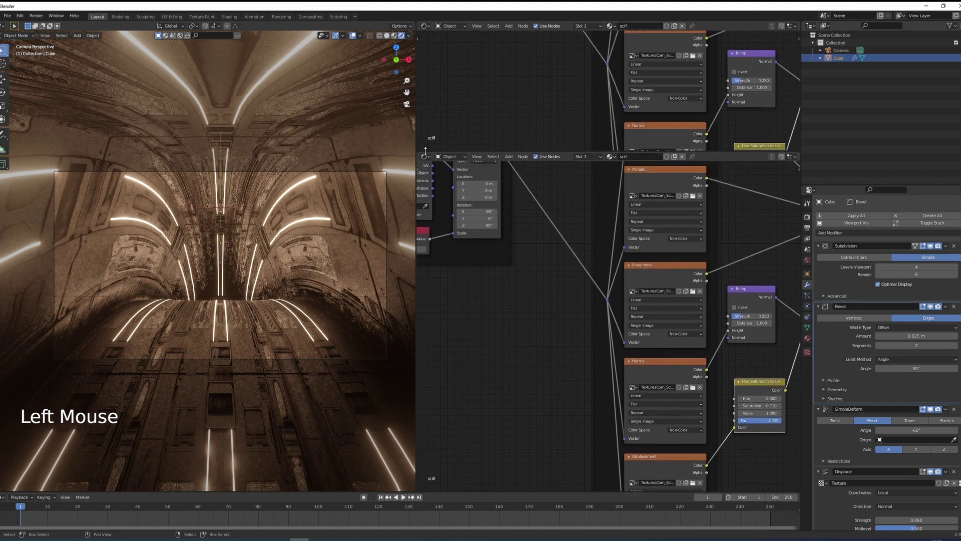
{"action": "left_click", "coordinate": [425, 26]}
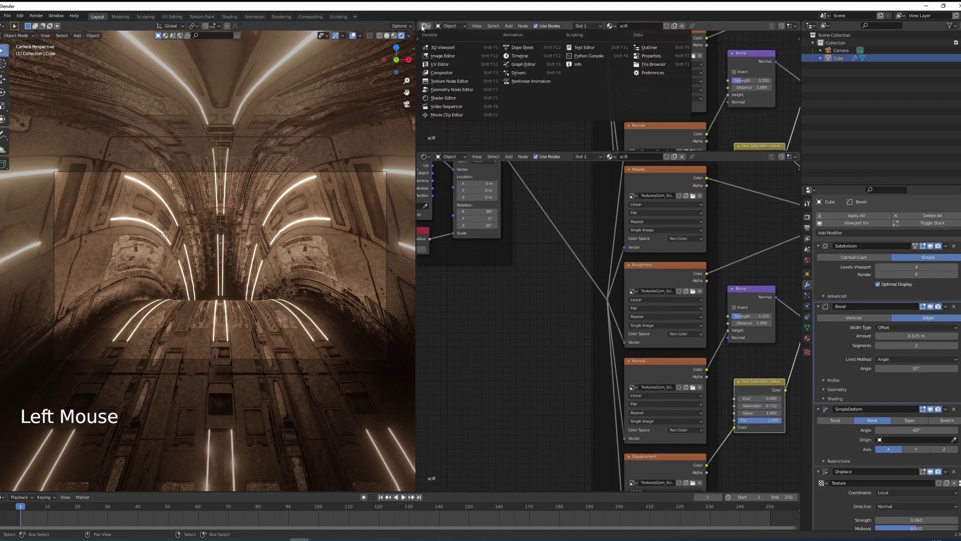
{"action": "left_click", "coordinate": [505, 66]}
{"action": "scroll", "coordinate": [579, 104], "scroll_direction": "down", "scroll_amount": 5}
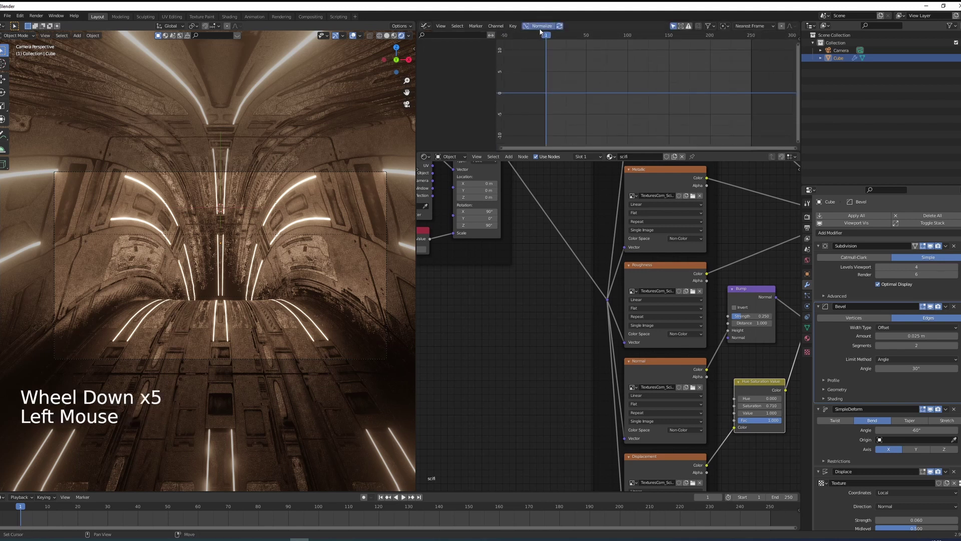
Step: Scrub the Mapping node's X location to slide the tunnel texture
{"action": "middle_click_drag", "start_coordinate": [441, 213], "coordinate": [585, 270]}
{"action": "scroll", "coordinate": [585, 271], "scroll_direction": "up", "scroll_amount": 3}
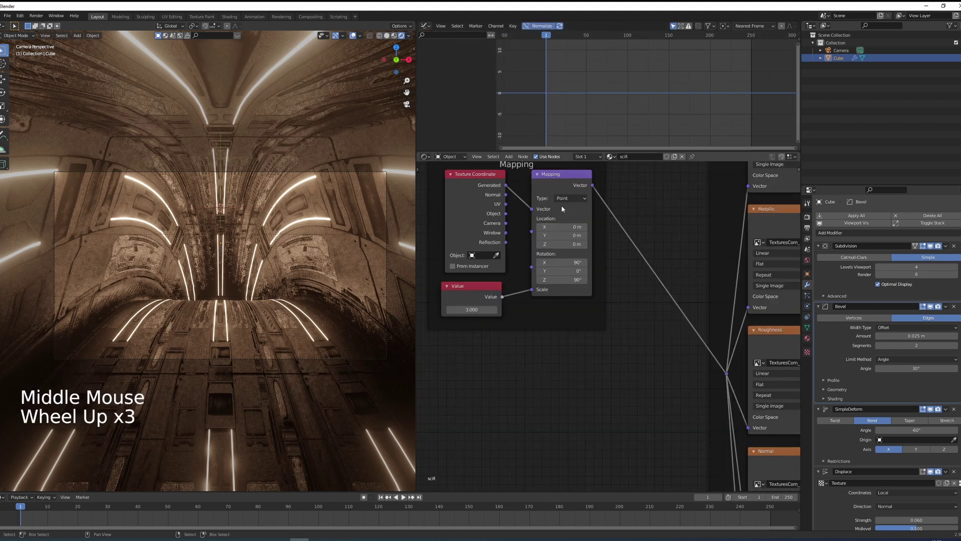
{"action": "middle_click_drag", "start_coordinate": [555, 211], "coordinate": [565, 225]}
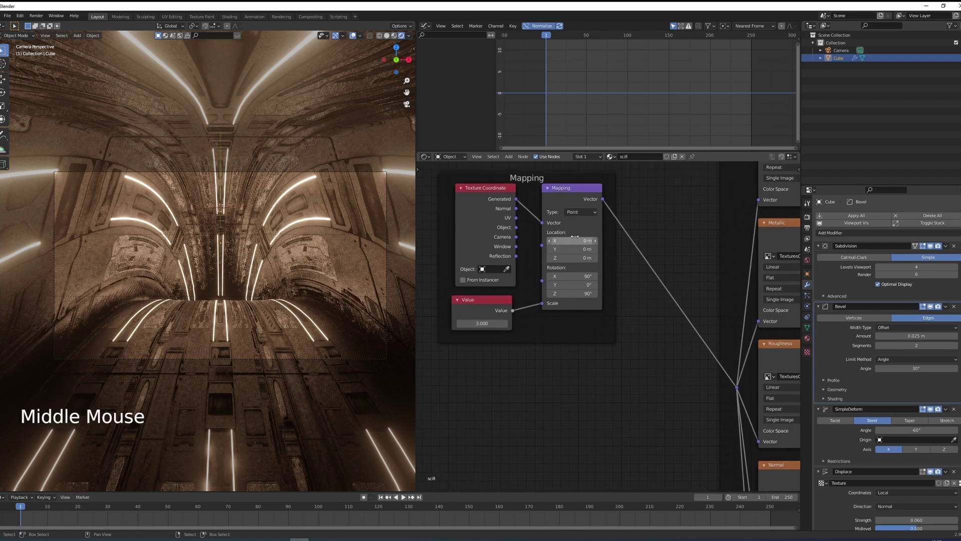
{"action": "mouse_move", "coordinate": [571, 240]}
{"action": "left_mouse_down", "text": "shift"}
{"action": "mouse_move", "coordinate": [600, 241]}
{"action": "mouse_move", "coordinate": [570, 268]}
{"action": "mouse_move", "coordinate": [602, 269]}
{"action": "mouse_move", "coordinate": [541, 268]}
{"action": "left_mouse_up", "text": "shift"}
Step: Restore Mapping X to 0 m and keyframe the location at frame 1
{"action": "right_click", "coordinate": [702, 239]}
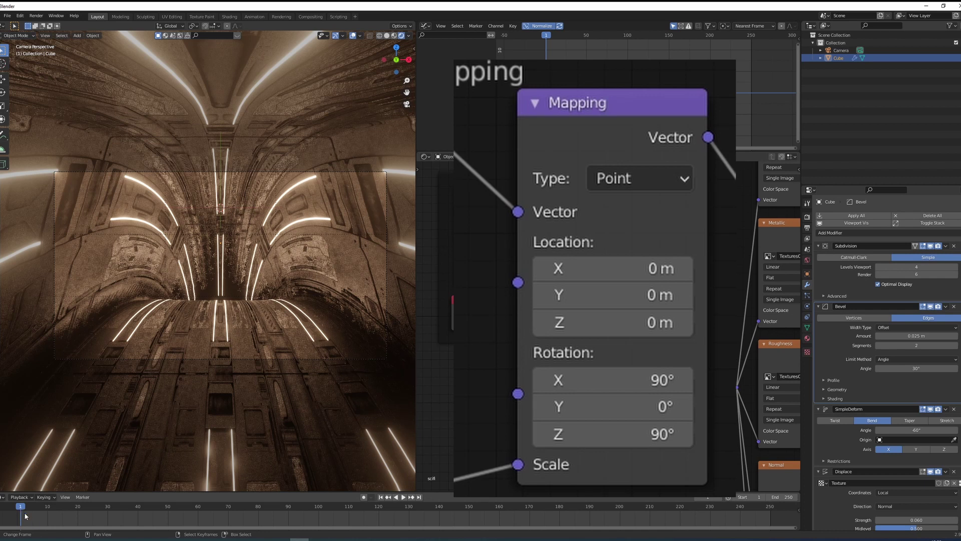
{"action": "right_click", "coordinate": [639, 268]}
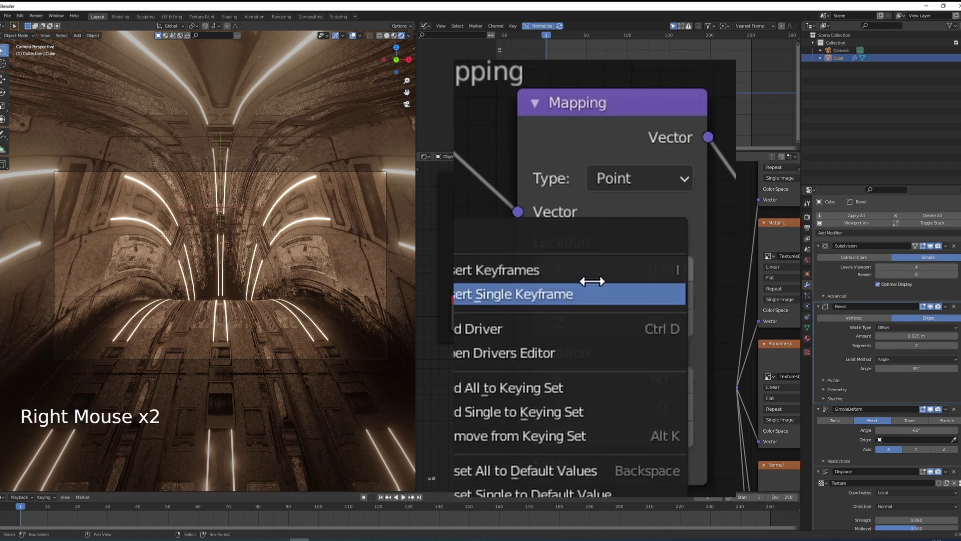
{"action": "left_click", "coordinate": [569, 269]}
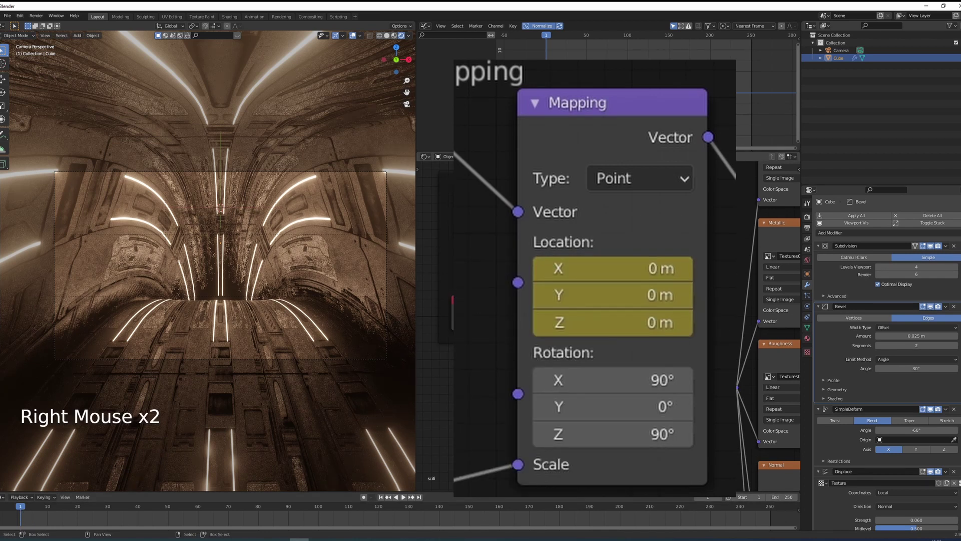
Step: At frame 150, set Mapping X to -2 m and keyframe the location
{"action": "left_click_drag", "start_coordinate": [25, 506], "coordinate": [318, 508]}
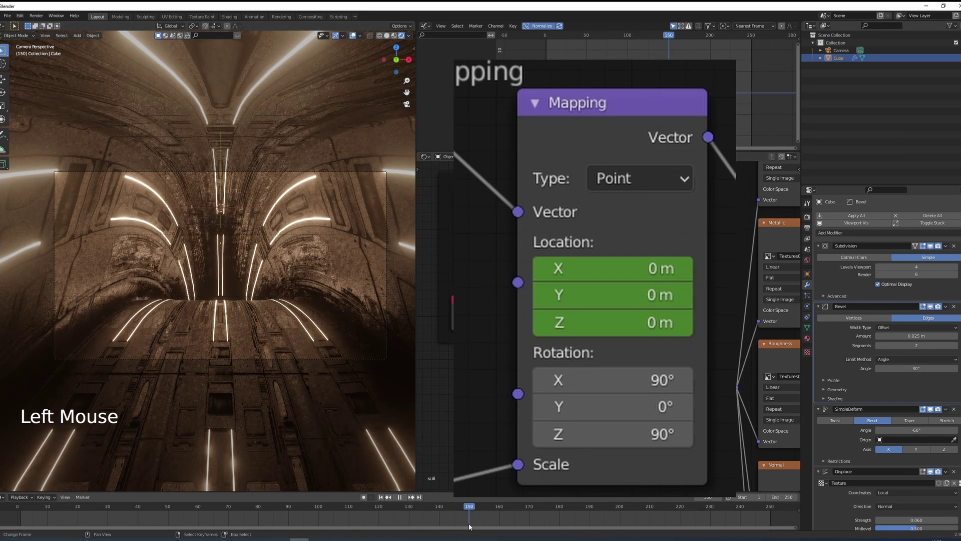
{"action": "key", "text": "space"}
{"action": "left_click_drag", "start_coordinate": [781, 496], "coordinate": [796, 497], "text": "ctrl"}
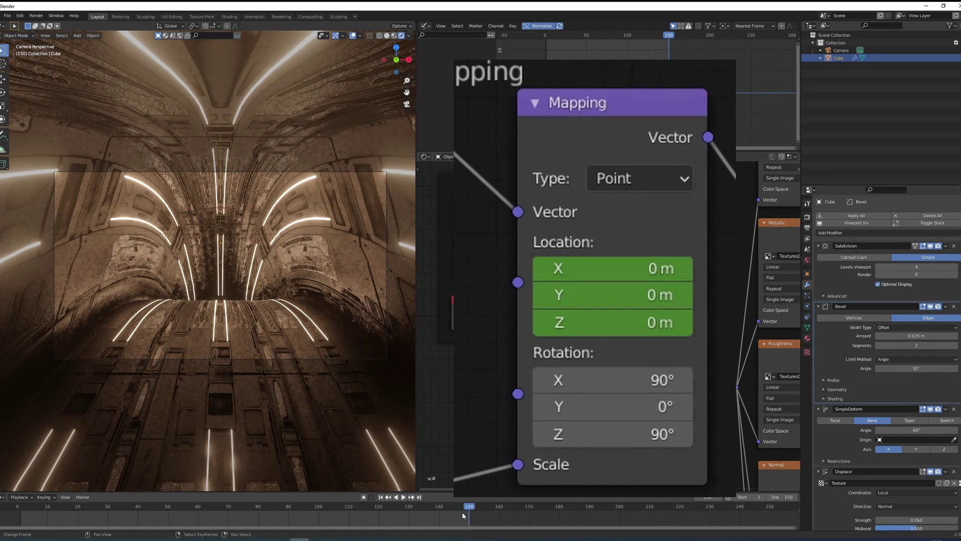
{"action": "left_click", "coordinate": [605, 267]}
{"action": "mouse_move", "coordinate": [605, 268]}
{"action": "left_mouse_down"}
{"action": "mouse_move", "coordinate": [645, 268]}
{"action": "mouse_move", "coordinate": [544, 268]}
{"action": "mouse_move", "coordinate": [554, 268]}
{"action": "left_mouse_up"}
{"action": "key", "text": "Escape"}
{"action": "key", "text": "Escape"}
{"action": "left_click_drag", "start_coordinate": [620, 263], "coordinate": [586, 268], "text": "ctrl"}
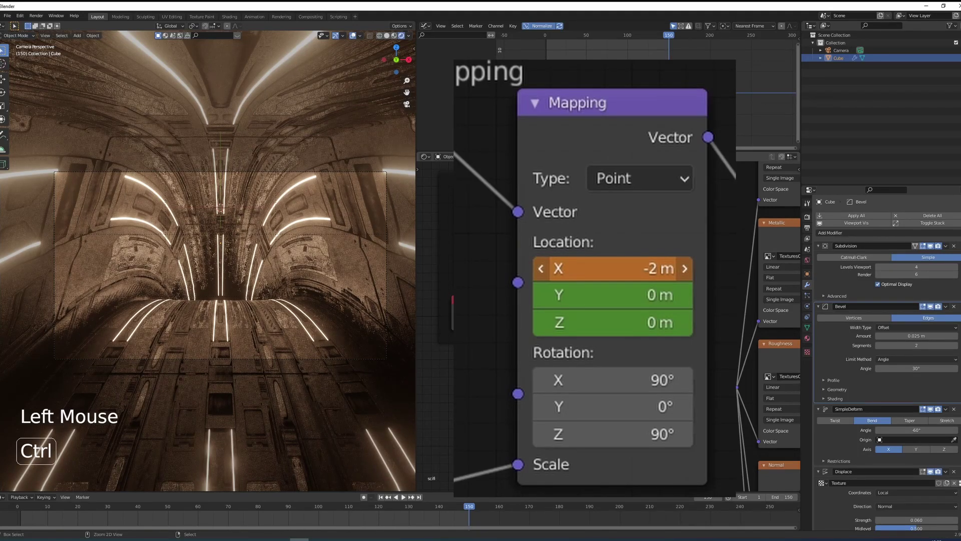
{"action": "right_click", "coordinate": [636, 264]}
{"action": "left_click", "coordinate": [635, 262]}
Step: Play the animation to preview the scrolling texture, then stop it
{"action": "key", "text": "alt+a"}
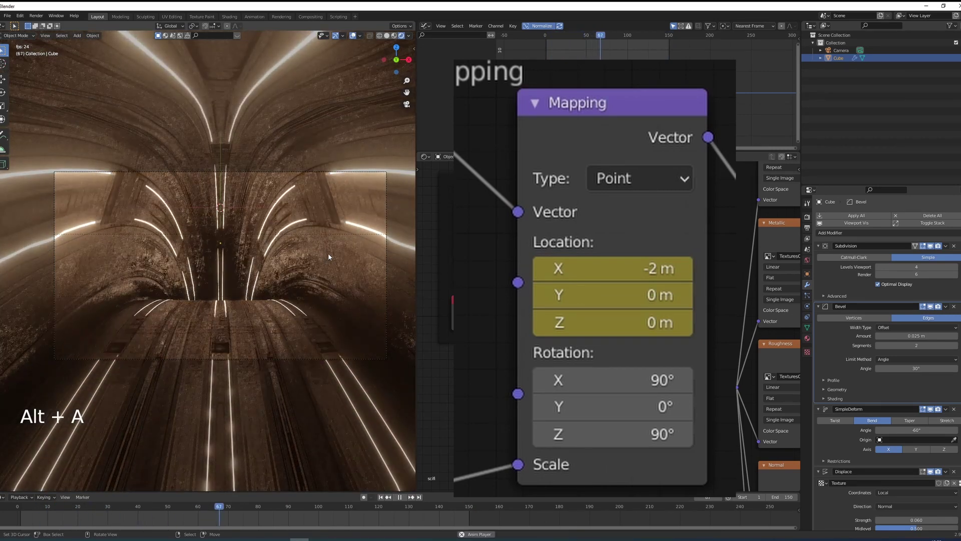
{"action": "left_click", "coordinate": [288, 212]}
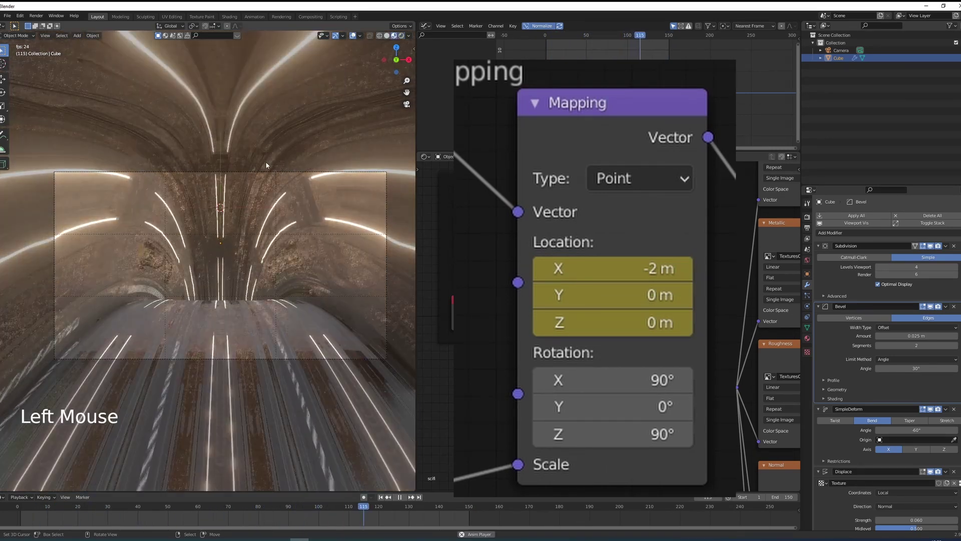
{"action": "scroll", "coordinate": [288, 212], "scroll_direction": "up", "scroll_amount": 1}
{"action": "scroll", "coordinate": [287, 212], "scroll_direction": "down", "scroll_amount": 1}
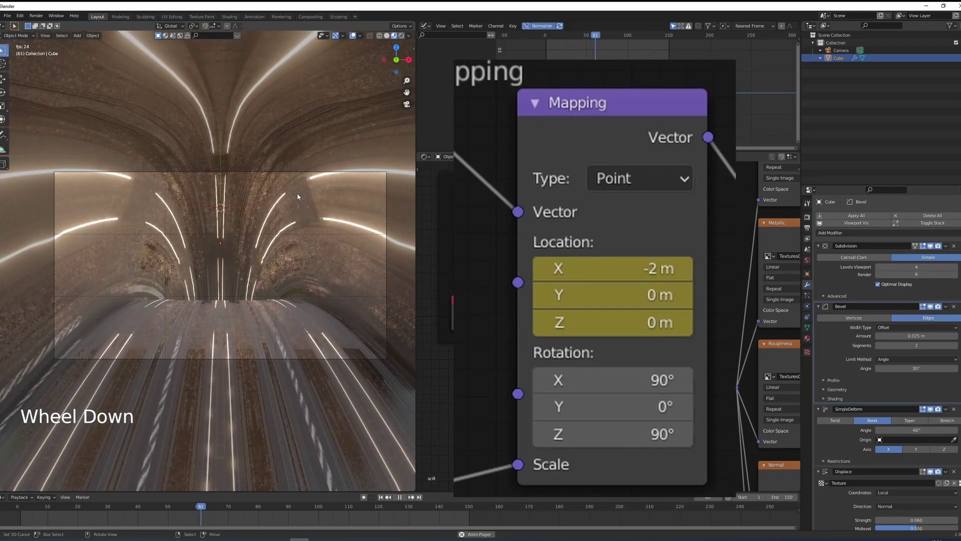
{"action": "key", "text": "alt+a"}
Step: Replace the frame-150 keyframe with Mapping X at -7 m and replay the animation
{"action": "left_click", "coordinate": [204, 239]}
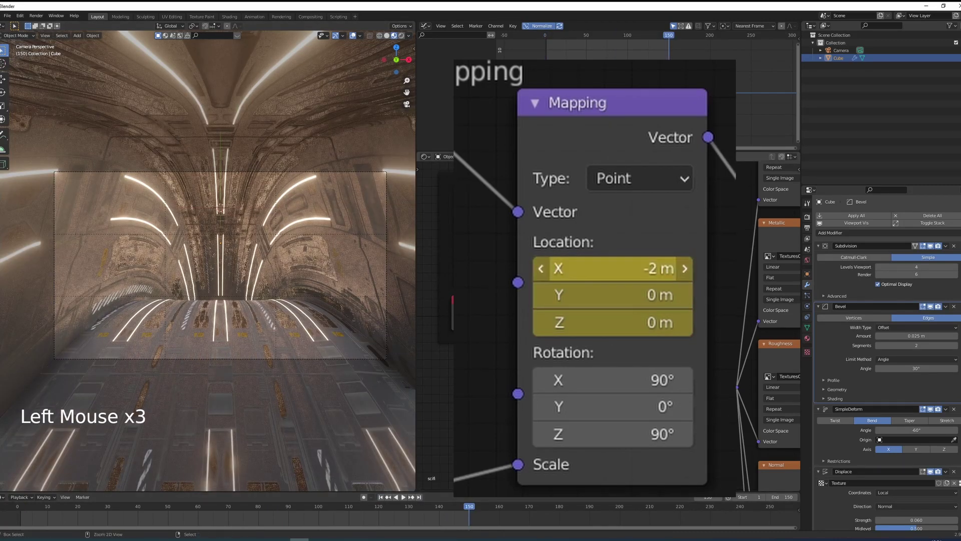
{"action": "left_click_drag", "start_coordinate": [646, 269], "coordinate": [593, 268], "text": "ctrl"}
{"action": "right_click", "coordinate": [644, 268]}
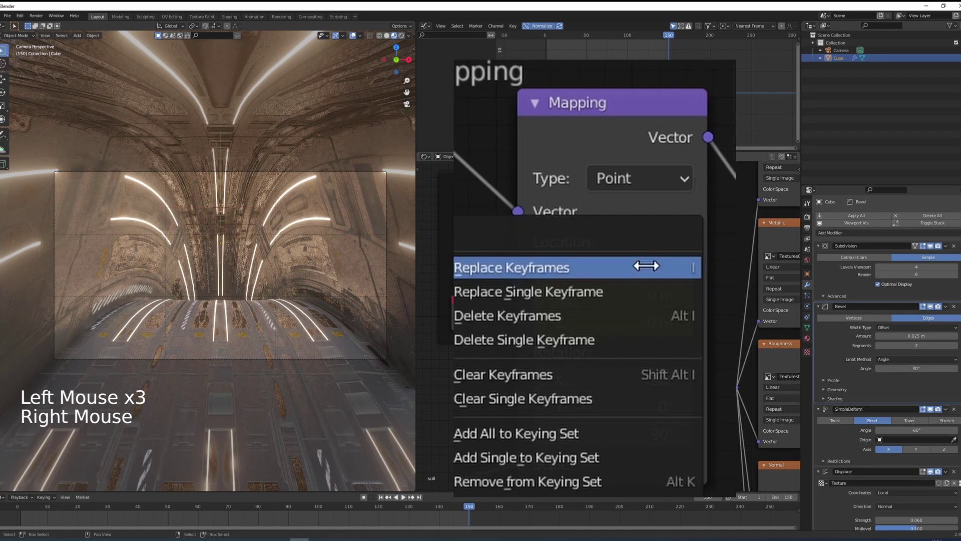
{"action": "left_click", "coordinate": [644, 267]}
{"action": "key", "text": "alt+a"}
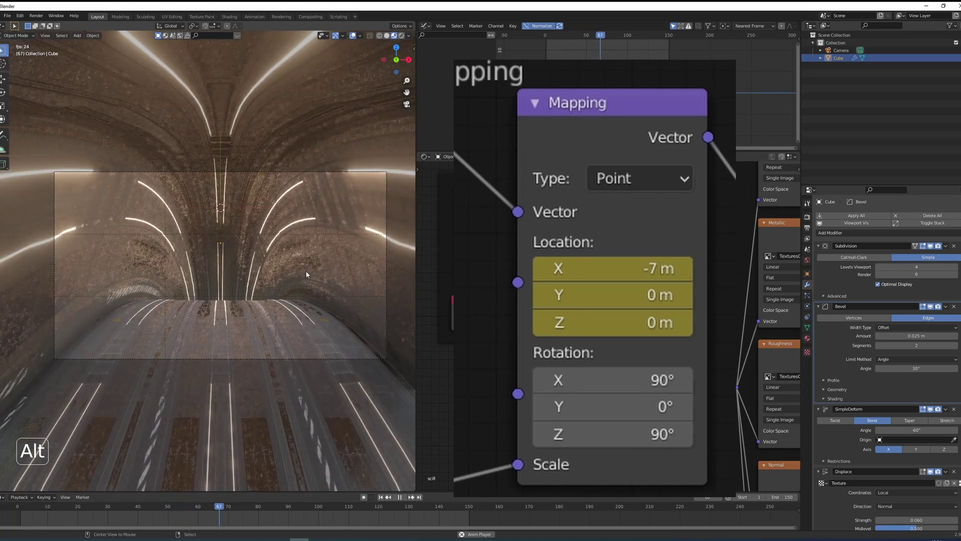
Step: Switch the Mapping location keyframes to Linear interpolation and play back to check the steady scroll
{"action": "key", "text": "alt+a"}
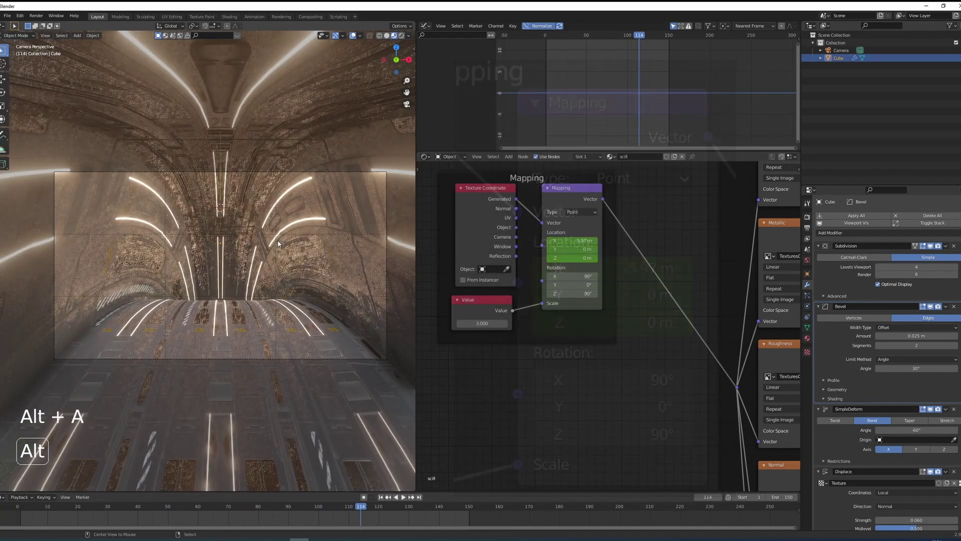
{"action": "left_click", "coordinate": [581, 228]}
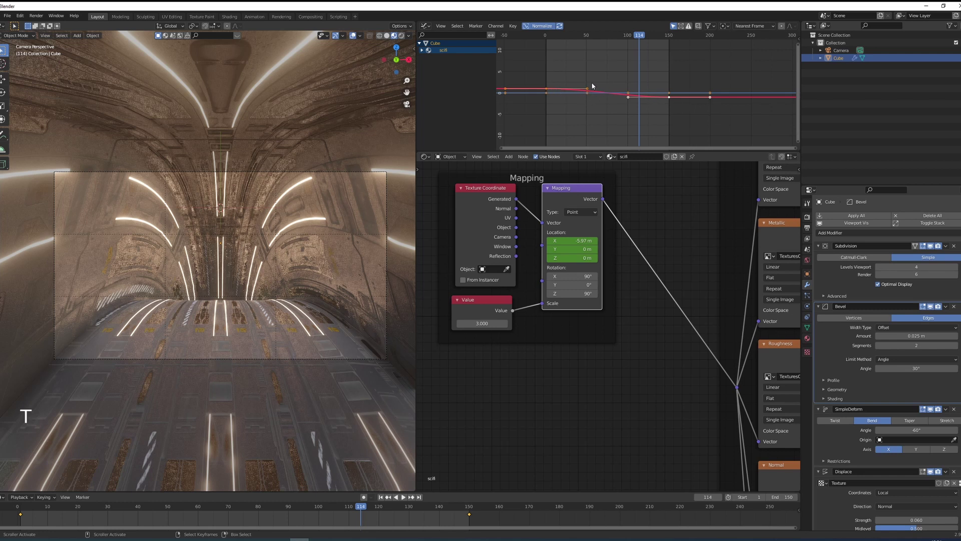
{"action": "key", "text": "t"}
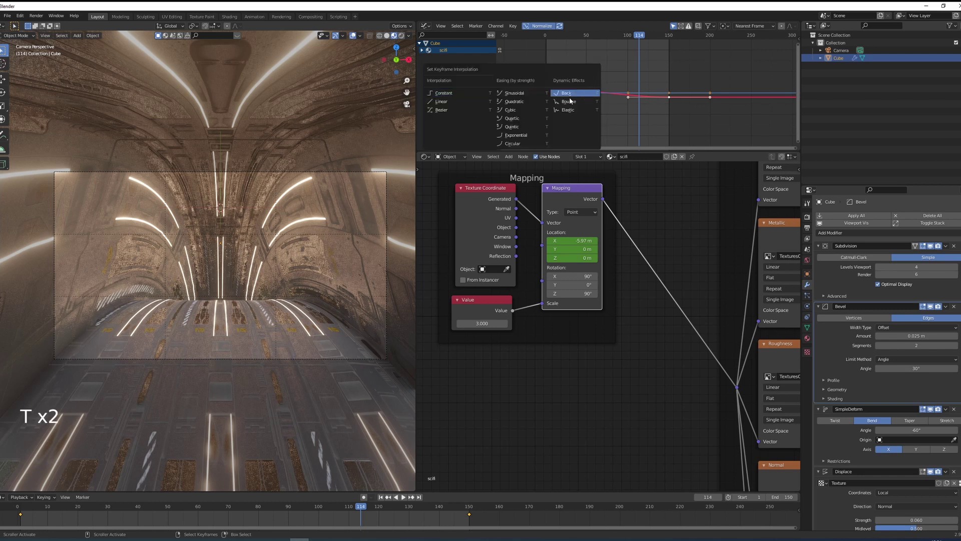
{"action": "left_click", "coordinate": [461, 102]}
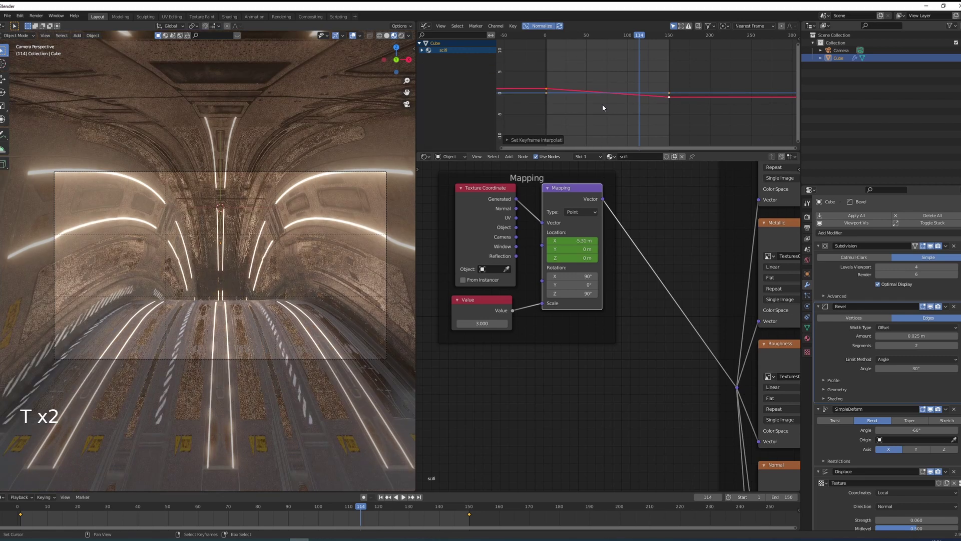
{"action": "key", "text": "alt+a"}
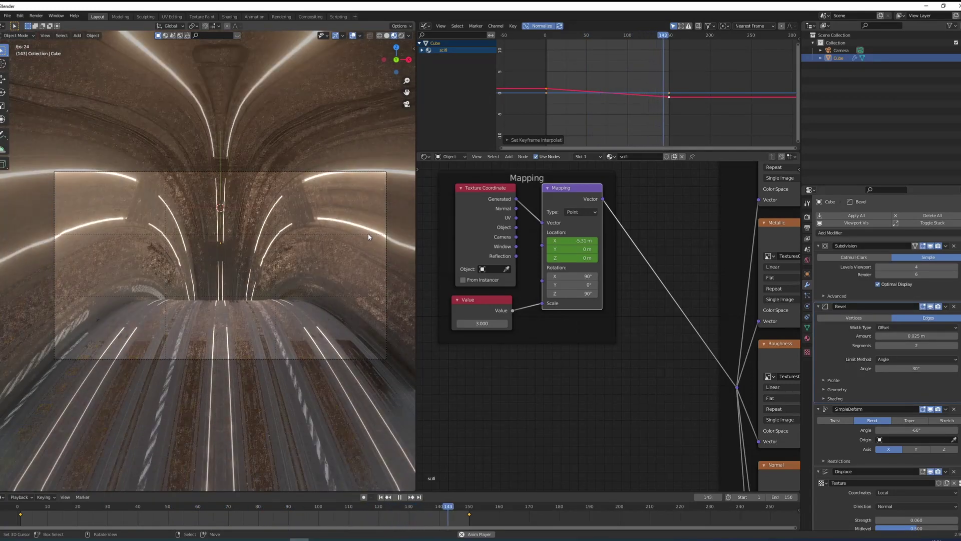
Step: Stop playback, switch the viewport to solid shading, and render frame 25 of the tunnel
{"action": "key", "text": "alt+a"}
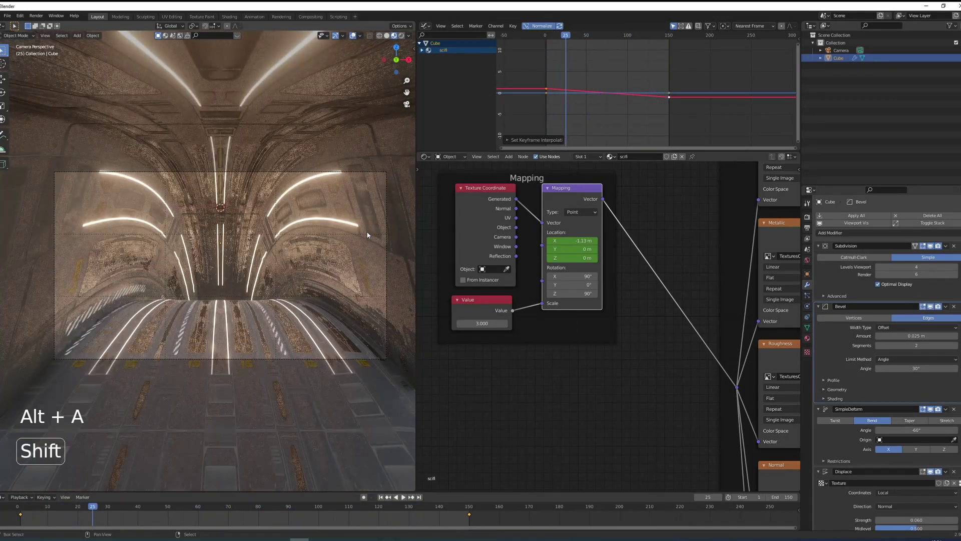
{"action": "key", "text": "shift+z"}
{"action": "key", "text": "F12"}
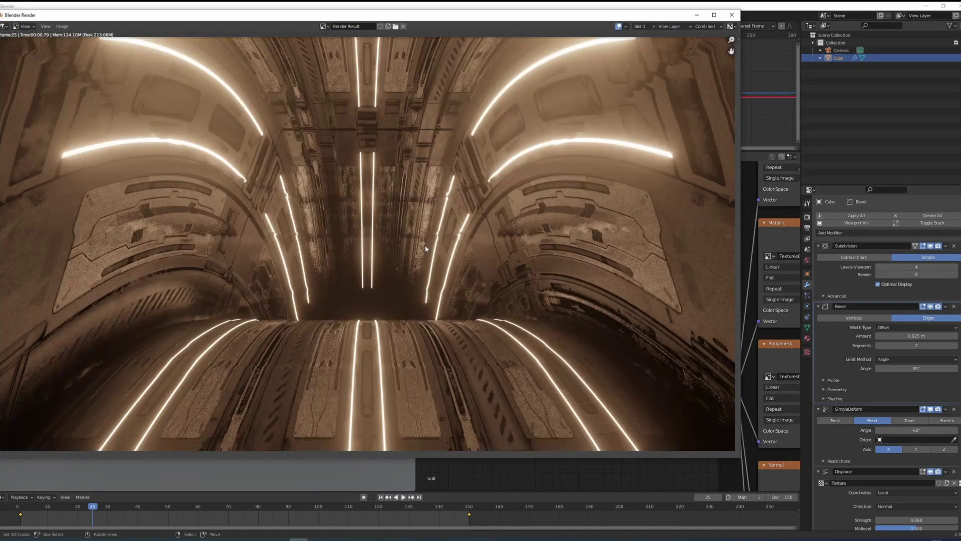